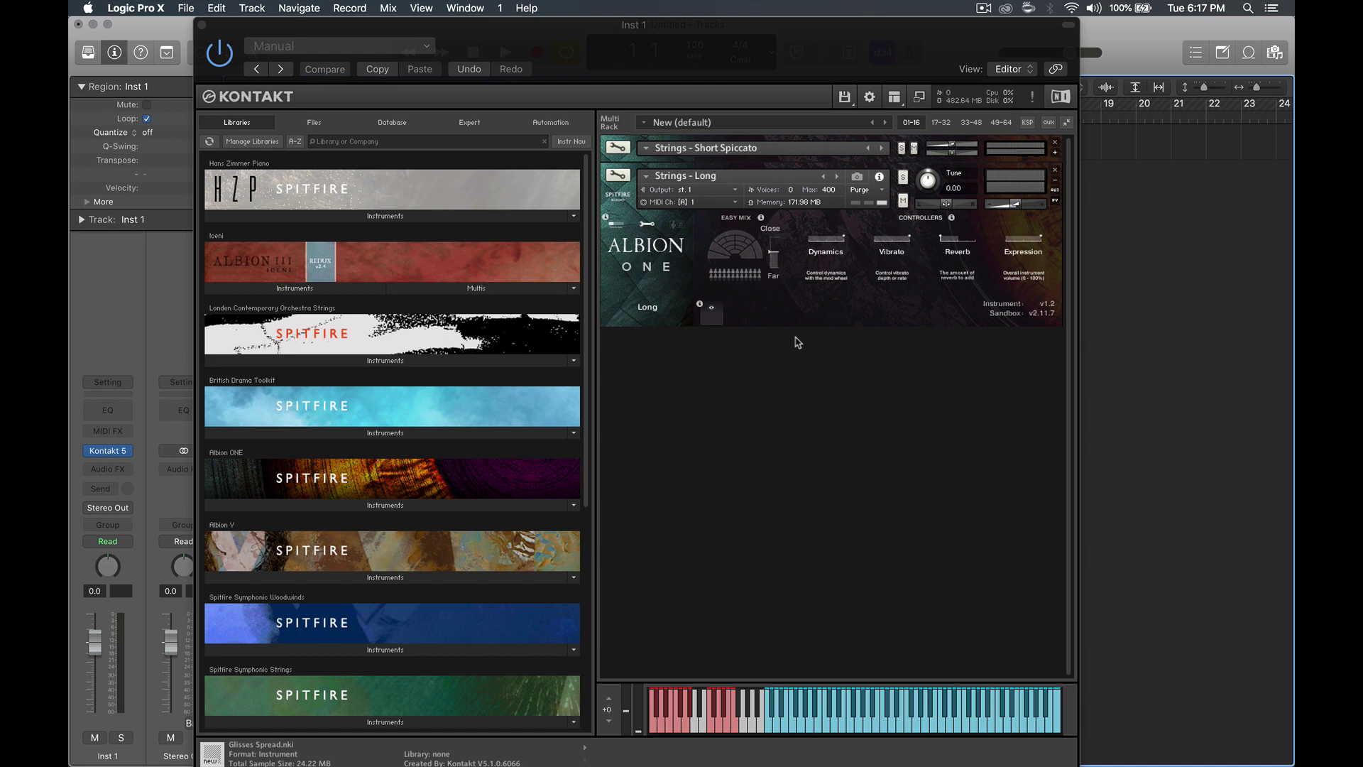
Solo the Strings - Long instrument so Strings - Short Spiccato is muted.
click(904, 183)
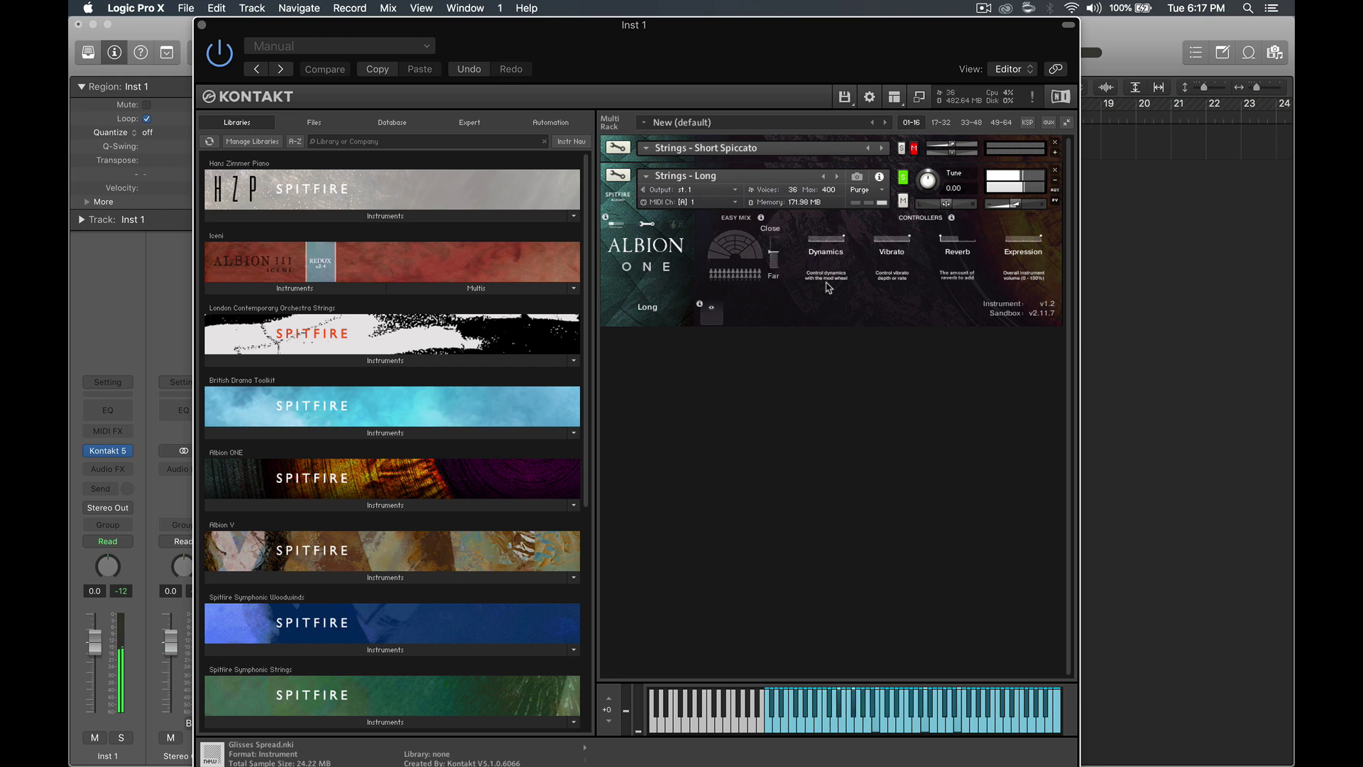
Remove Strings - Long and bring up Strings - Short Spiccato's Ostinatum page.
click(1055, 170)
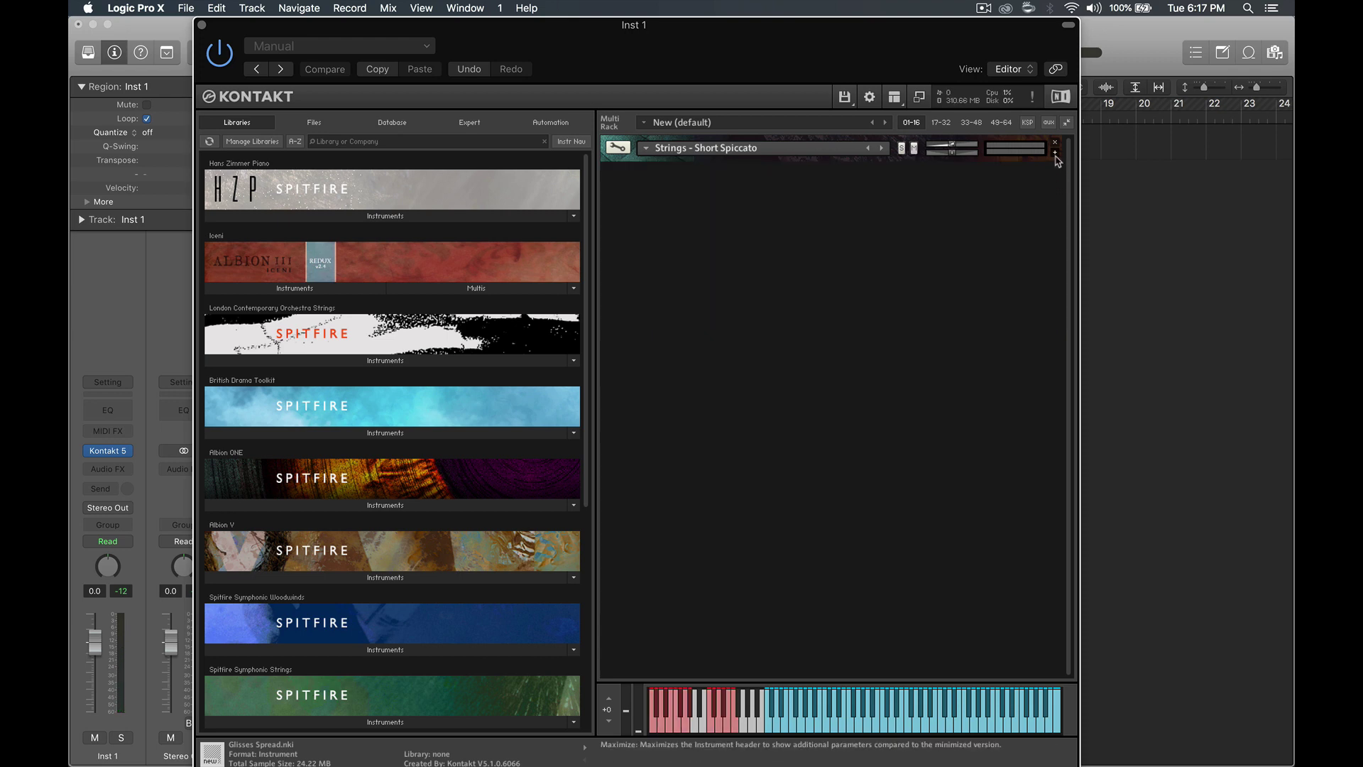
click(647, 147)
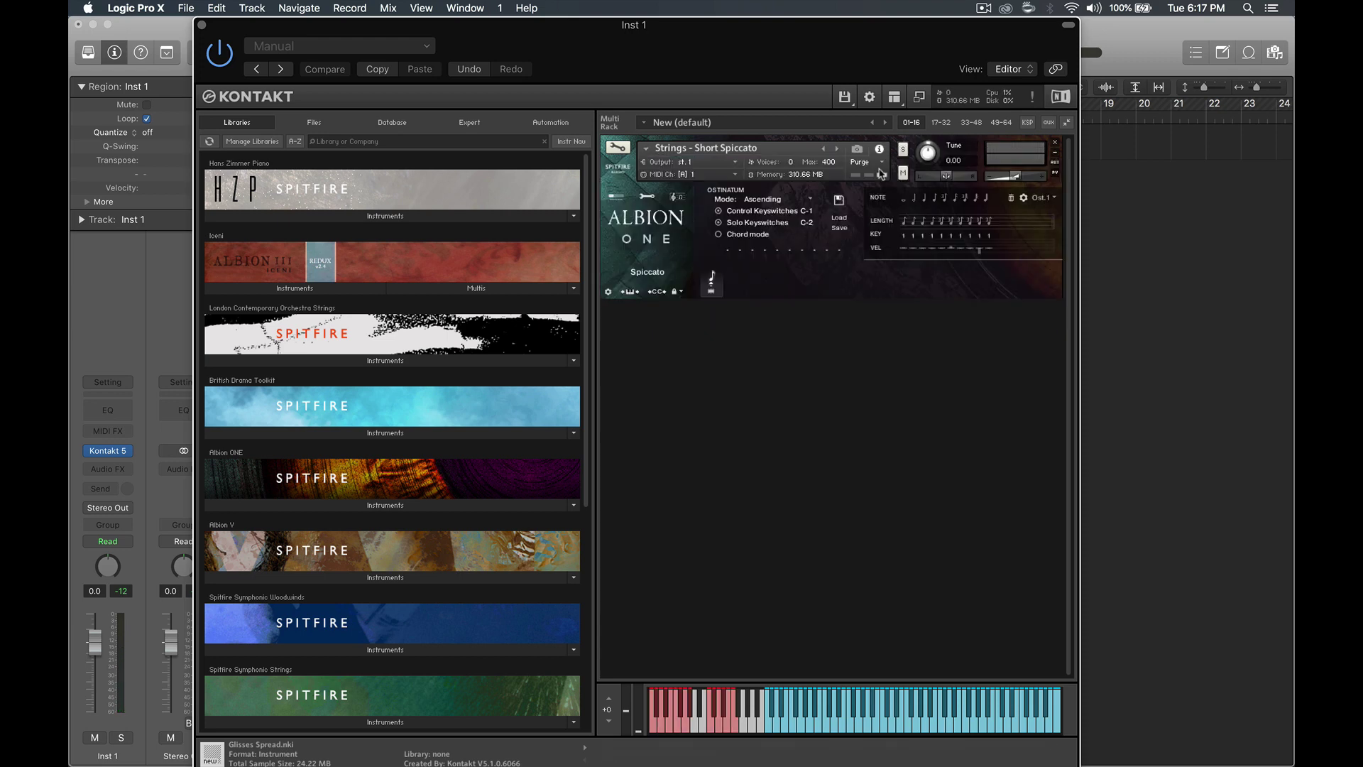
click(615, 196)
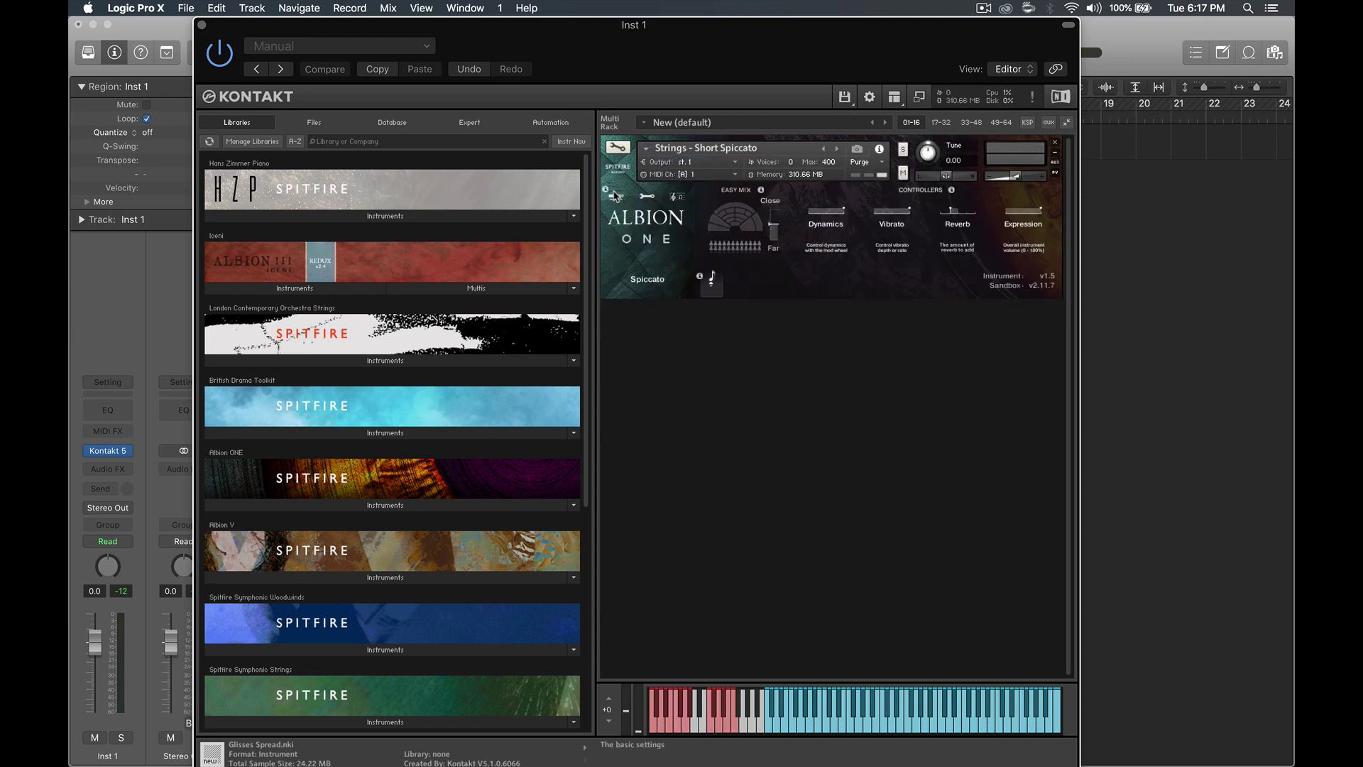
click(679, 201)
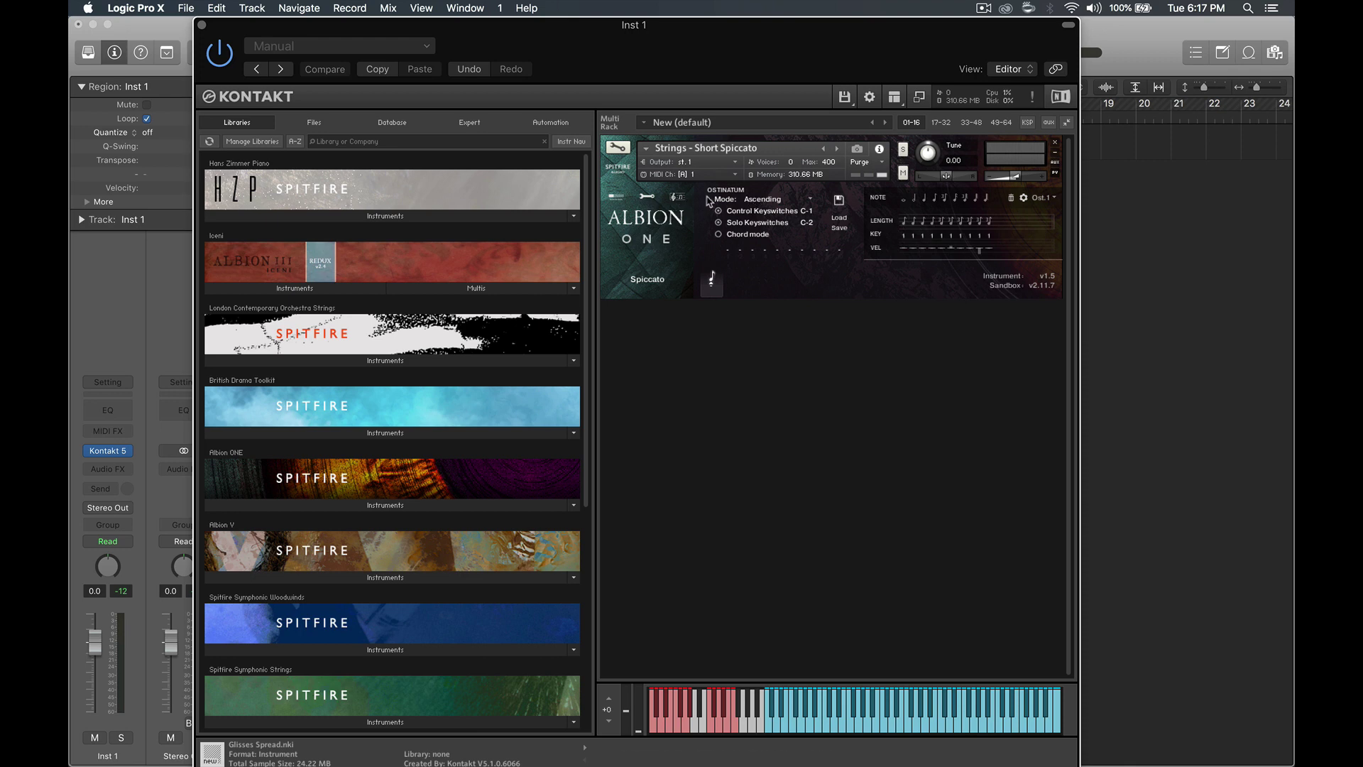
Set the ostinato mode to Ascending.
click(760, 203)
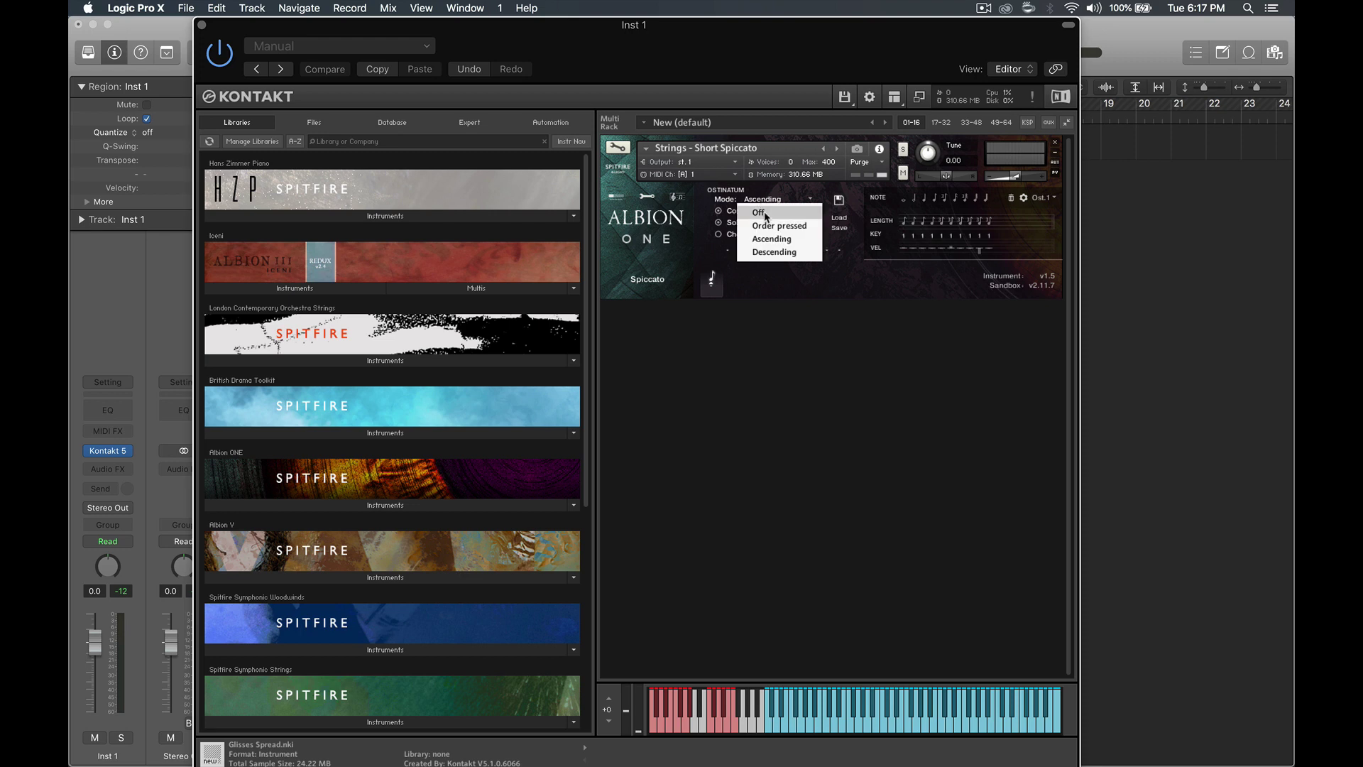
click(764, 212)
click(758, 200)
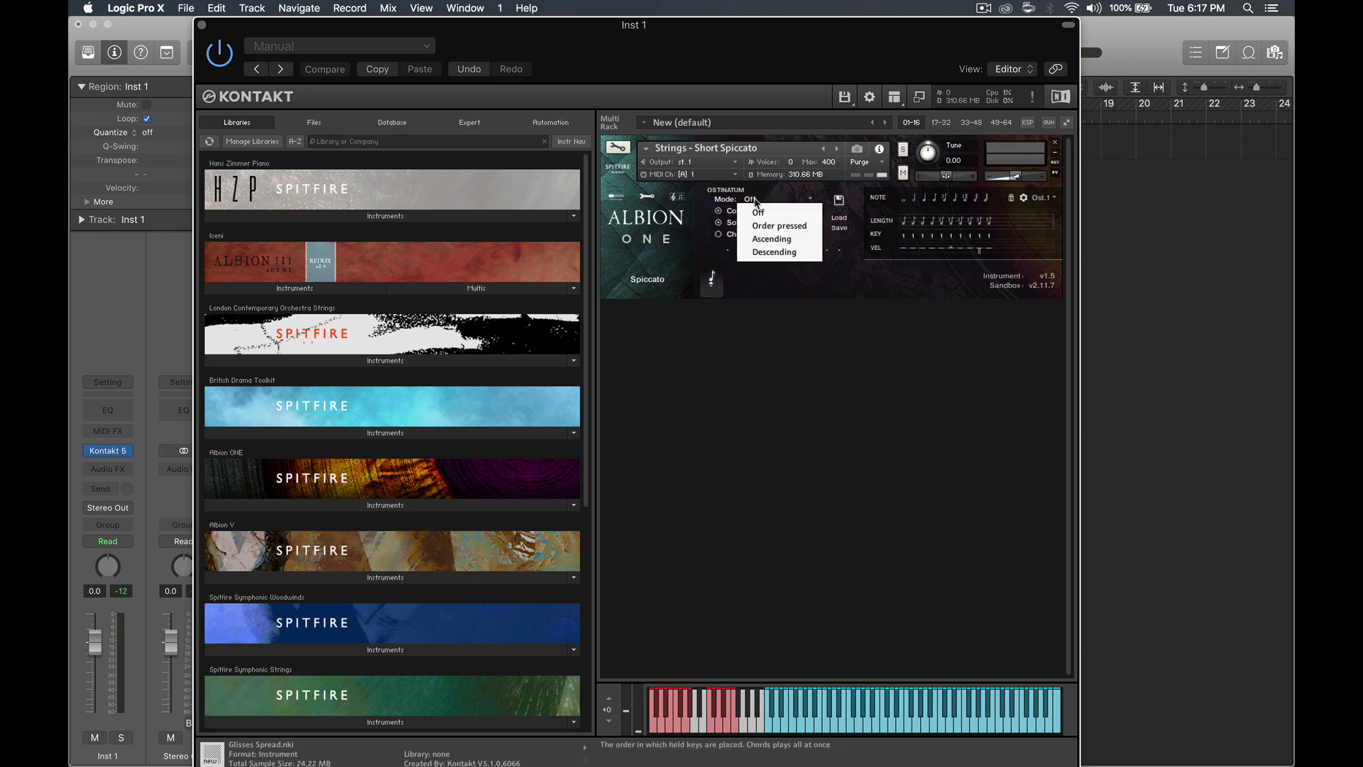
click(784, 241)
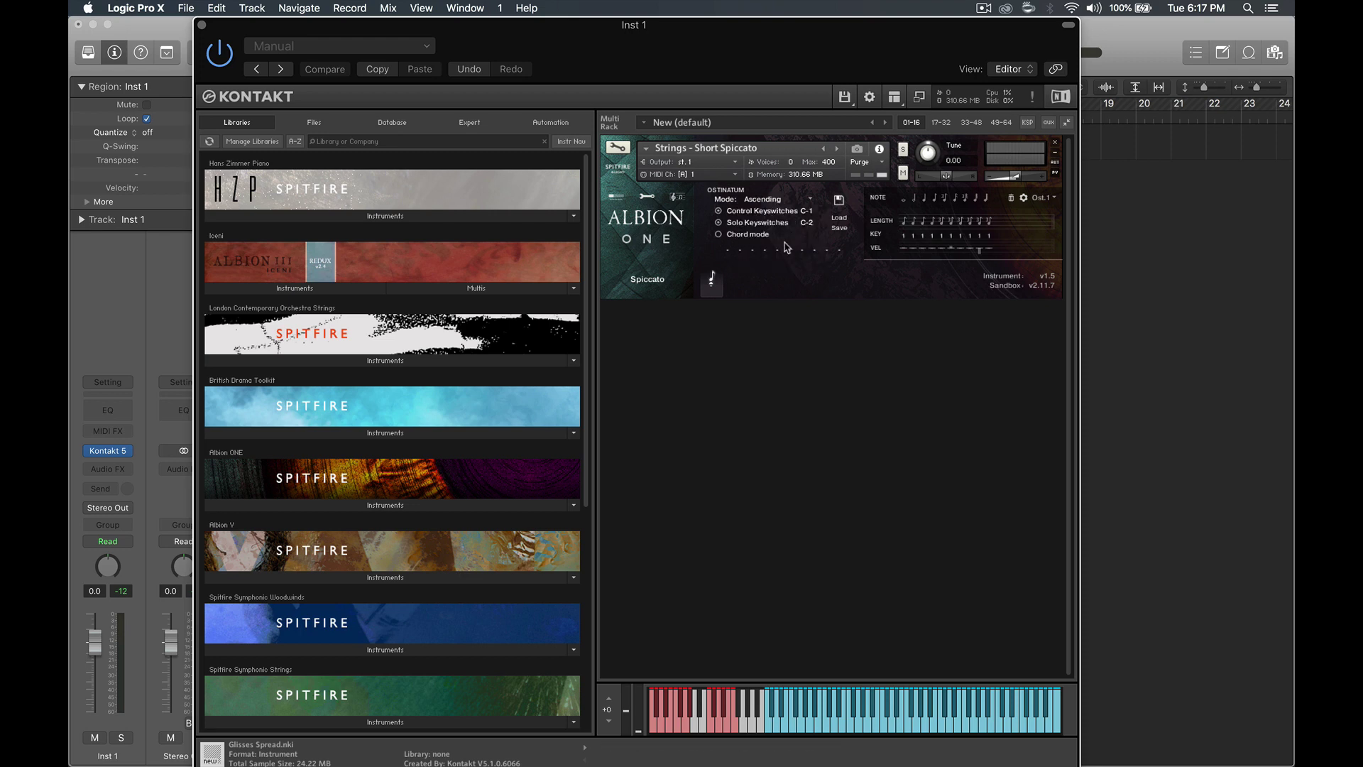
Choose the empty Ost.5 pattern and trigger its solo keyswitch.
click(1042, 198)
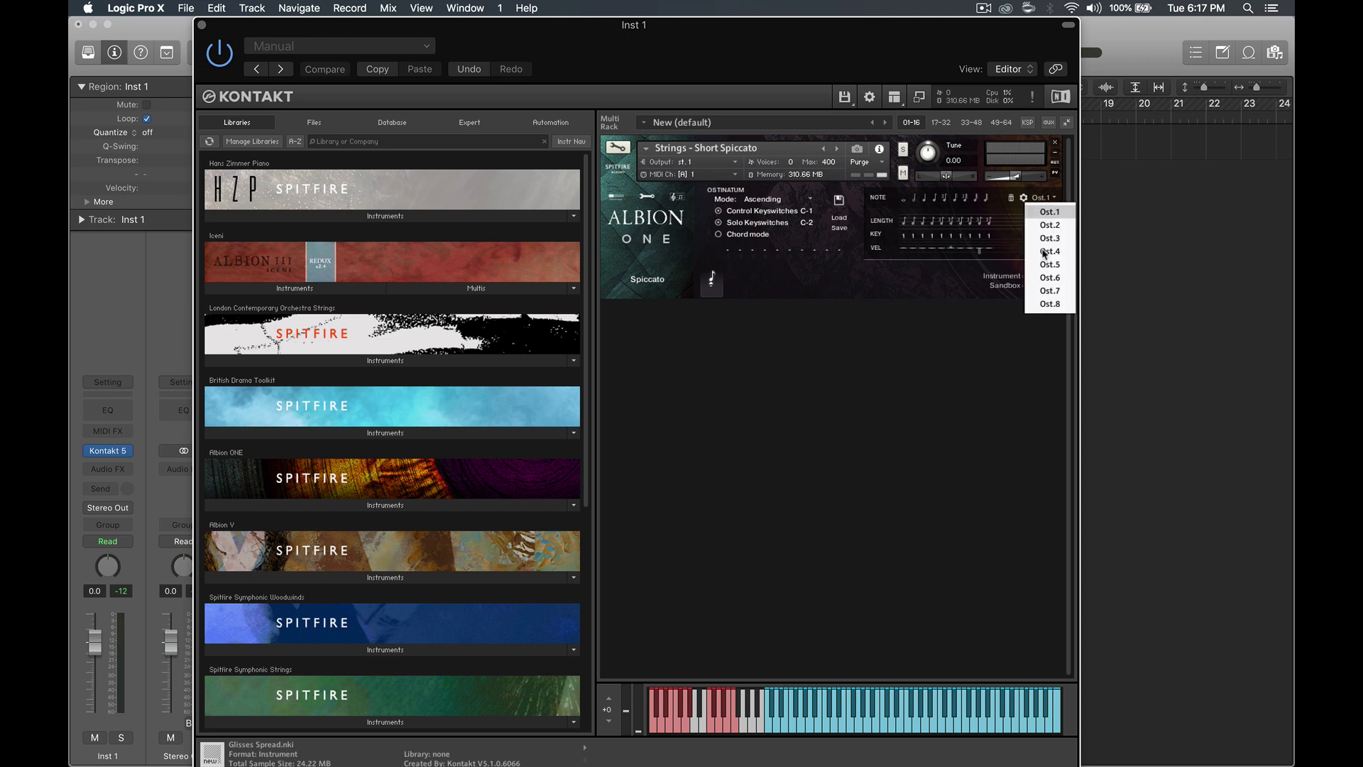
click(1045, 265)
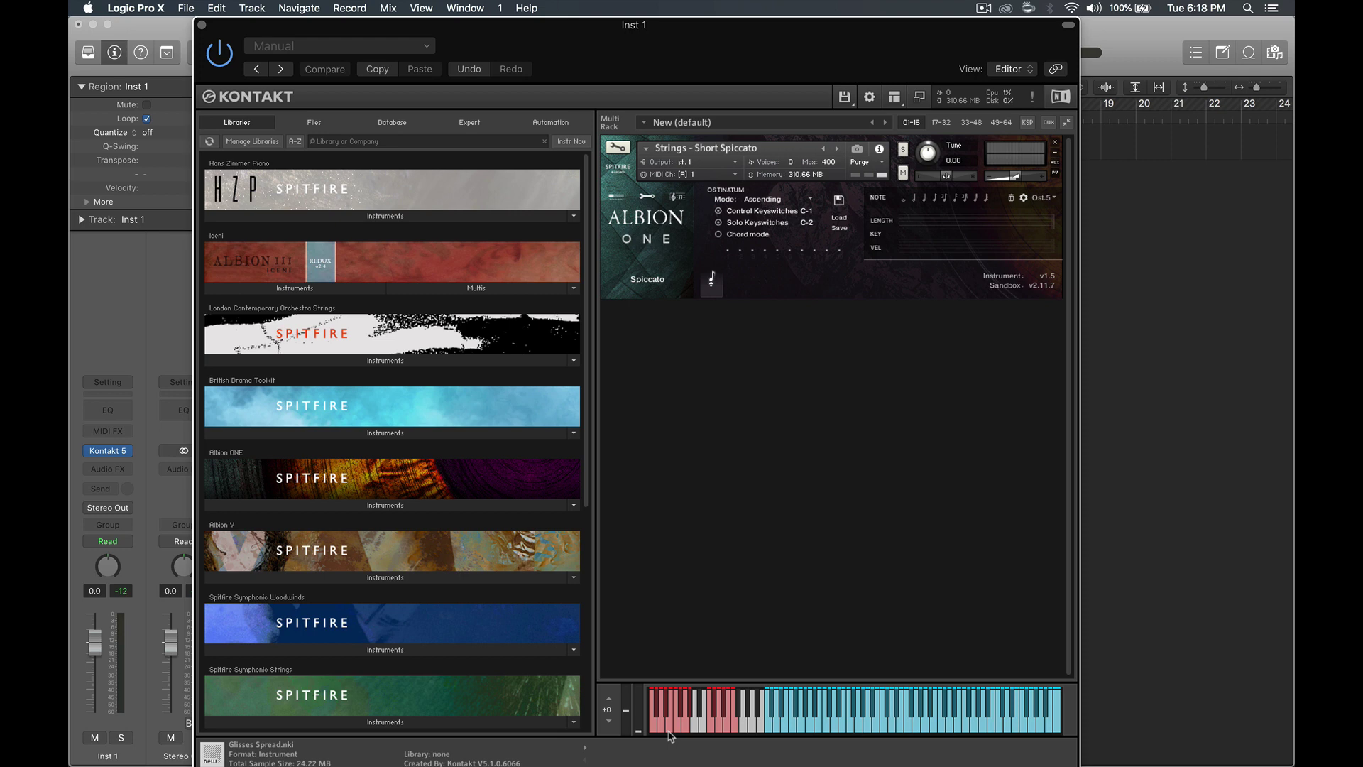
click(677, 718)
Pick a shorter note value in the NOTE row to fill Ost.5 with equal steps.
click(925, 201)
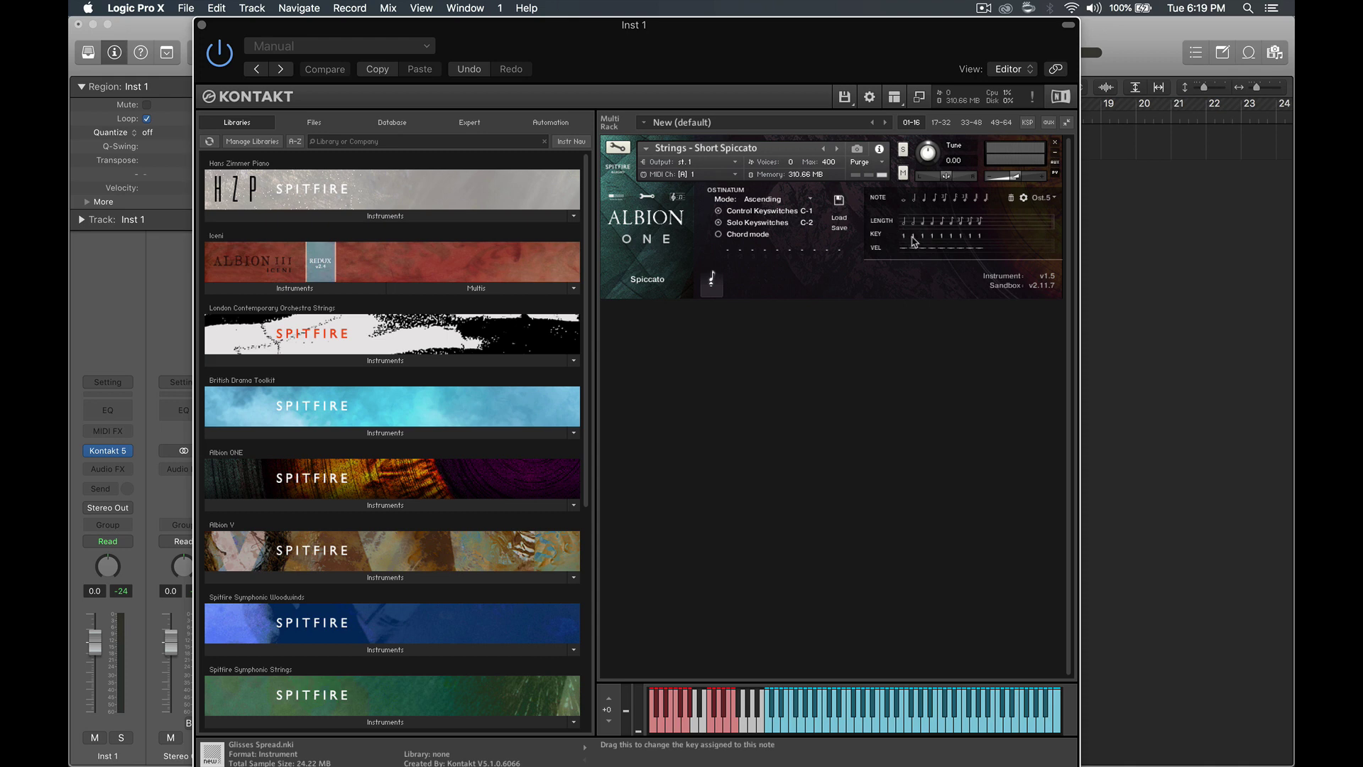
Raise KEY values so later Ost.5 steps play keys 2 and 3 instead of 1.
drag(912, 239, 934, 226)
drag(943, 238, 979, 214)
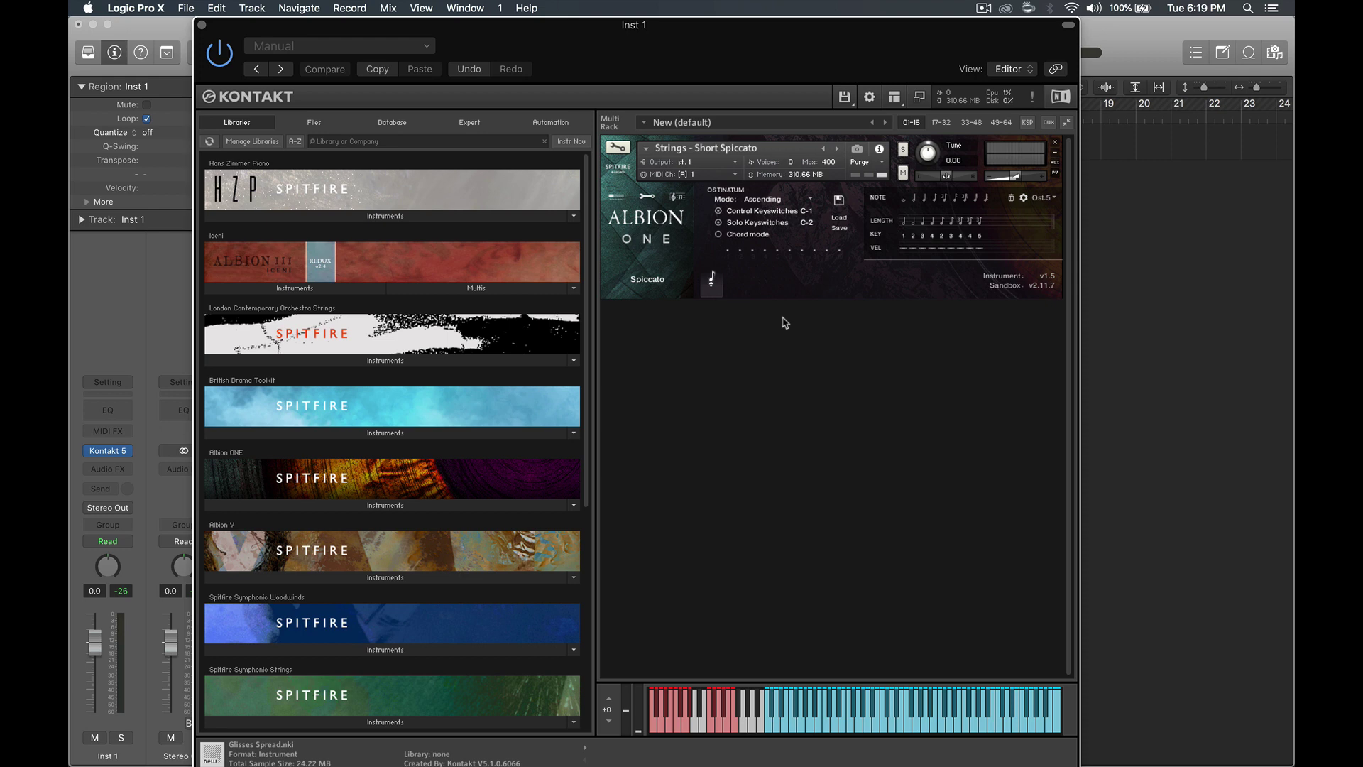
click(762, 201)
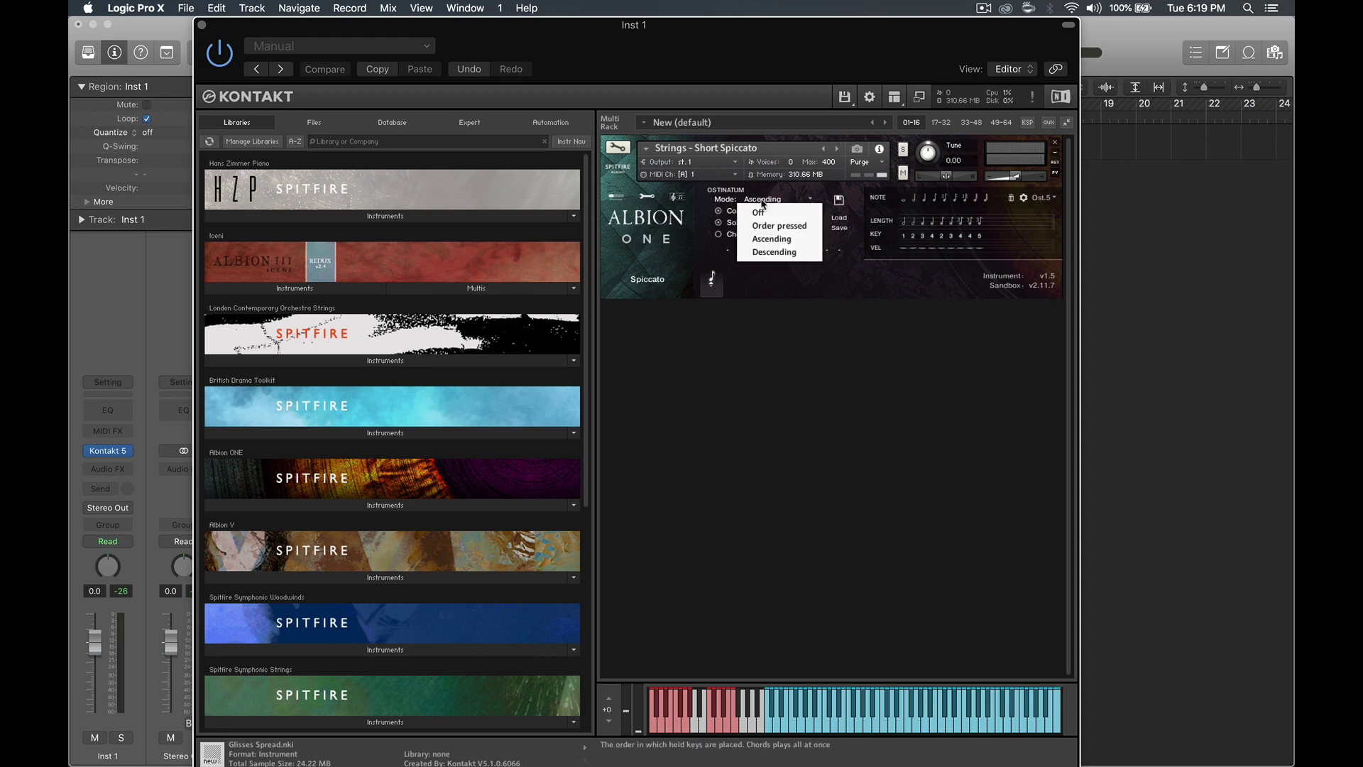
click(774, 254)
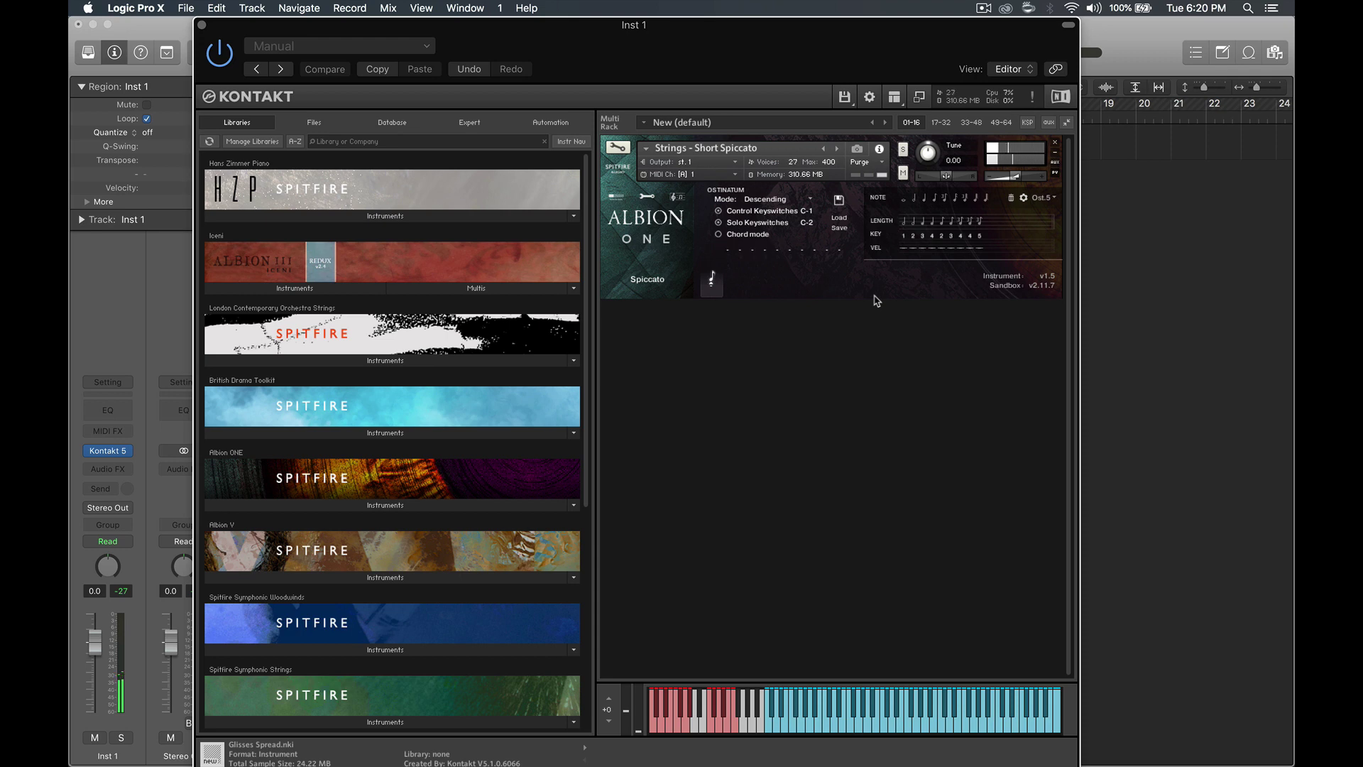
click(762, 206)
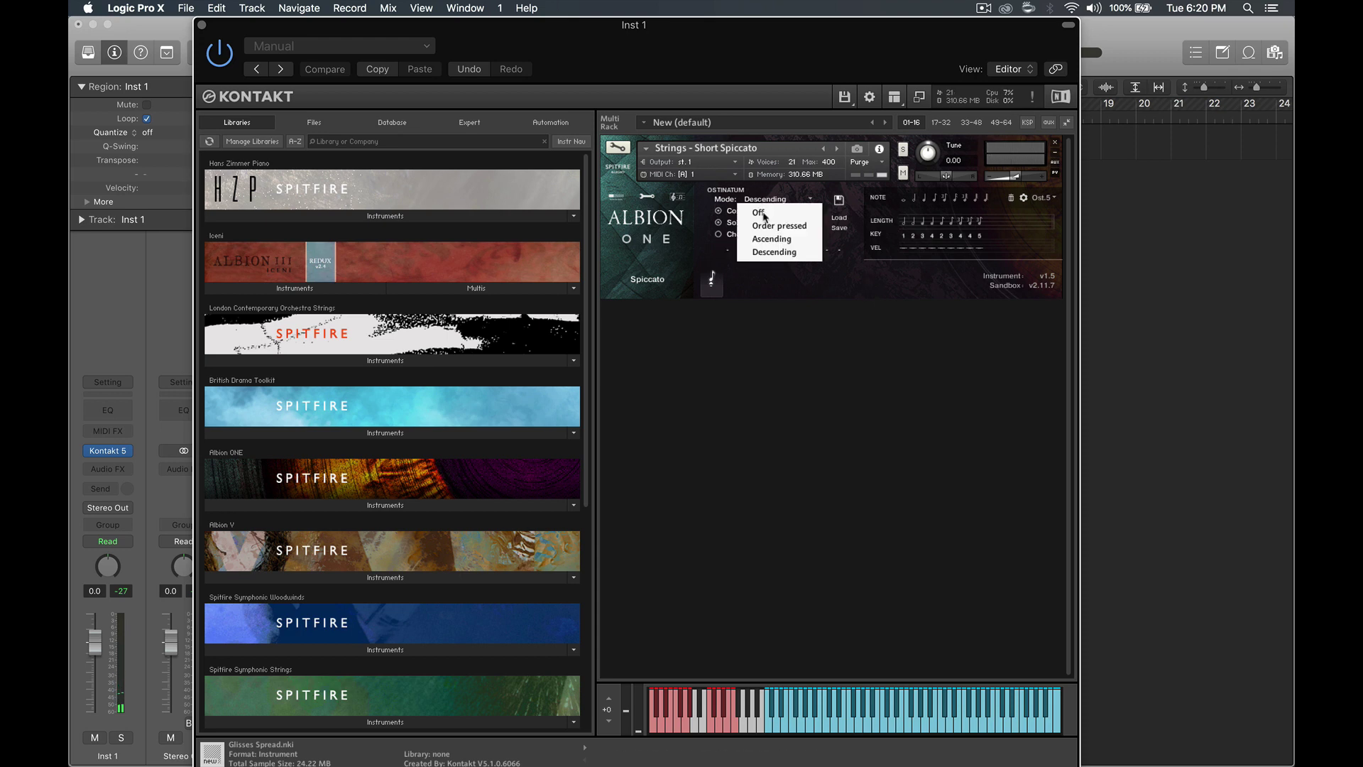
click(781, 242)
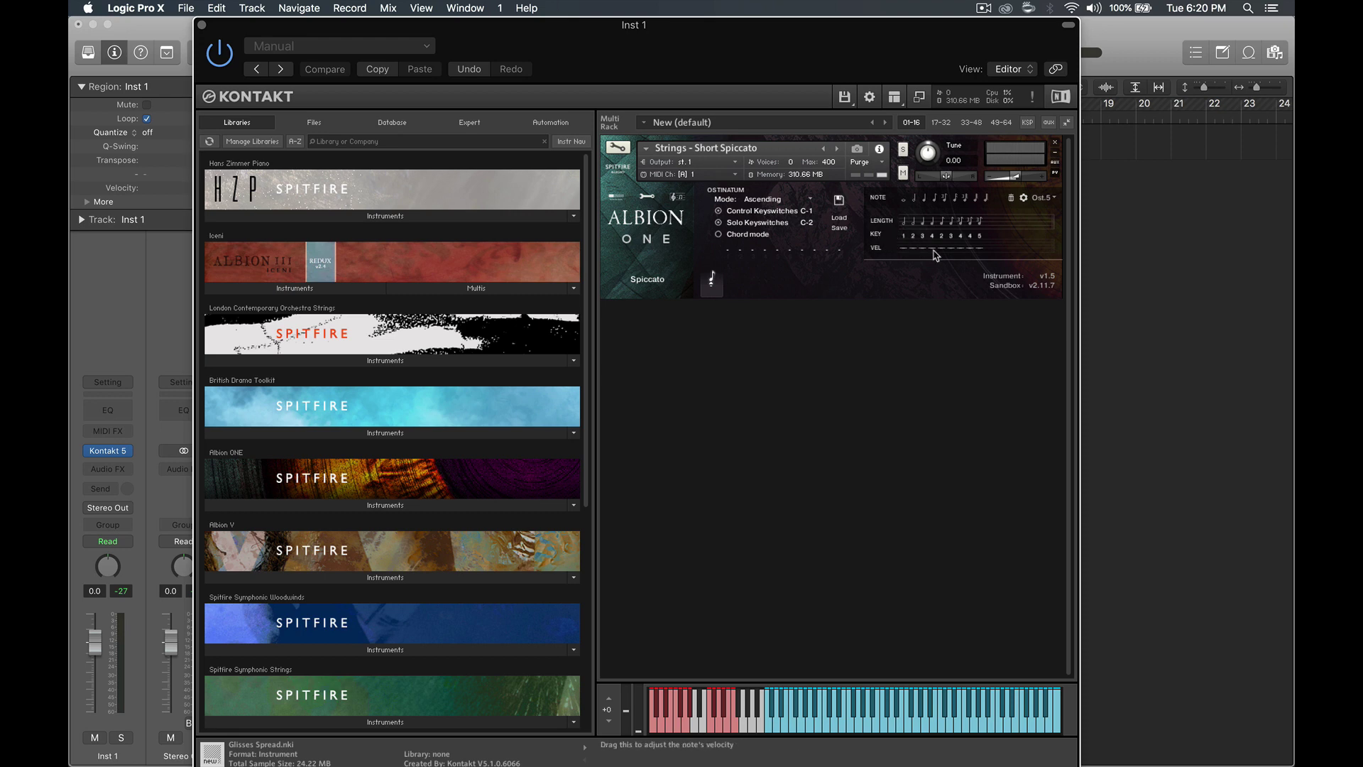
Accent five Ost.5 steps by raising their velocity bars, including the first step.
click(905, 247)
click(941, 248)
click(961, 247)
click(970, 249)
click(930, 250)
Switch the bottom row to OFFSET and add small offsets to steps 1 and 5.
click(878, 249)
drag(906, 254, 921, 206)
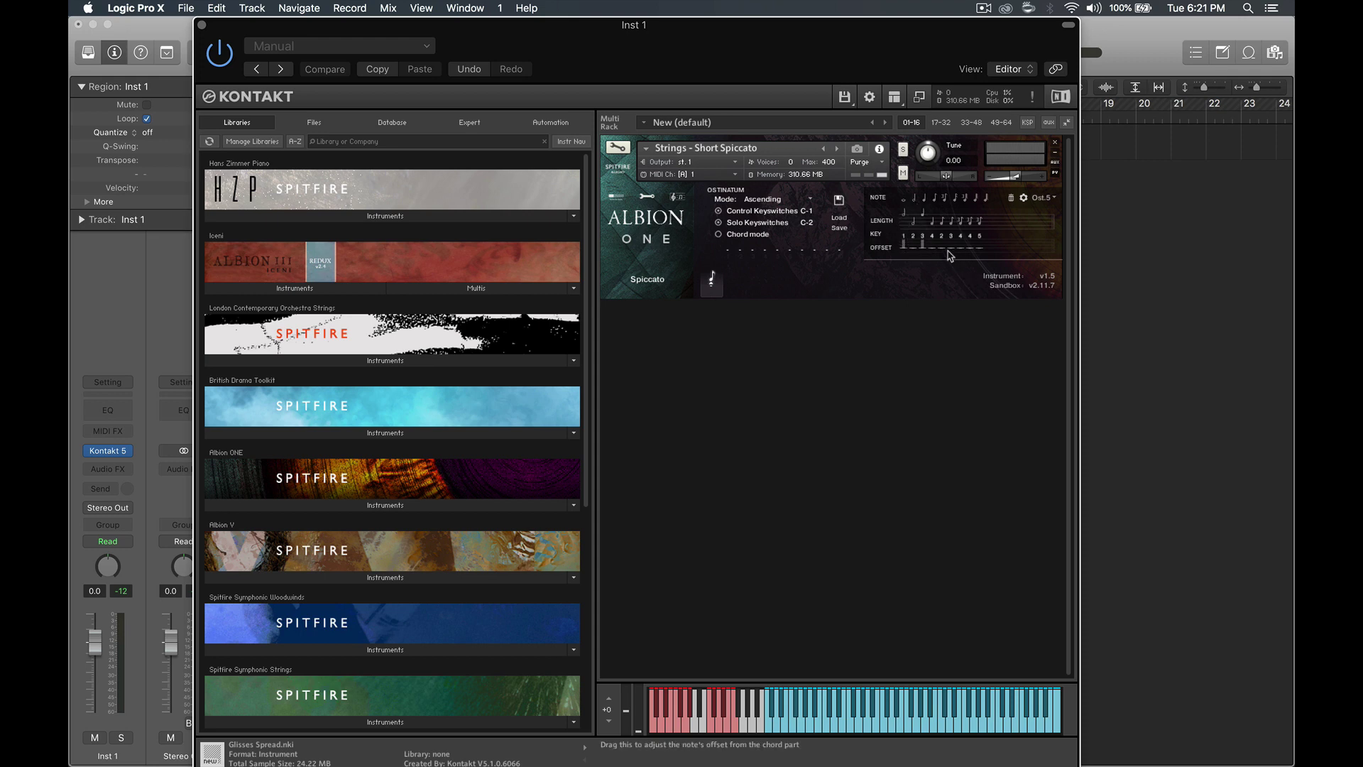
mouse_move(944, 260)
mouse_down()
mouse_move(949, 313)
mouse_move(962, 243)
mouse_up()
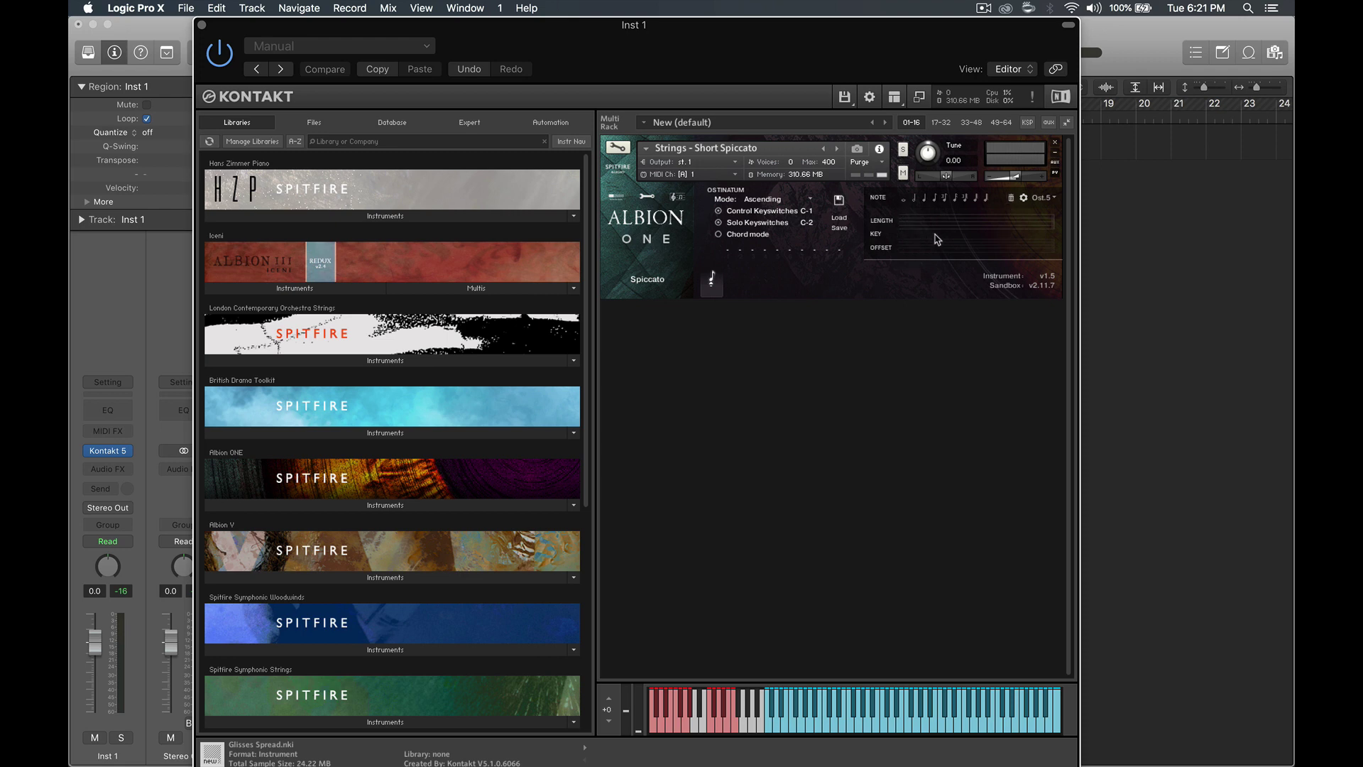
click(1023, 199)
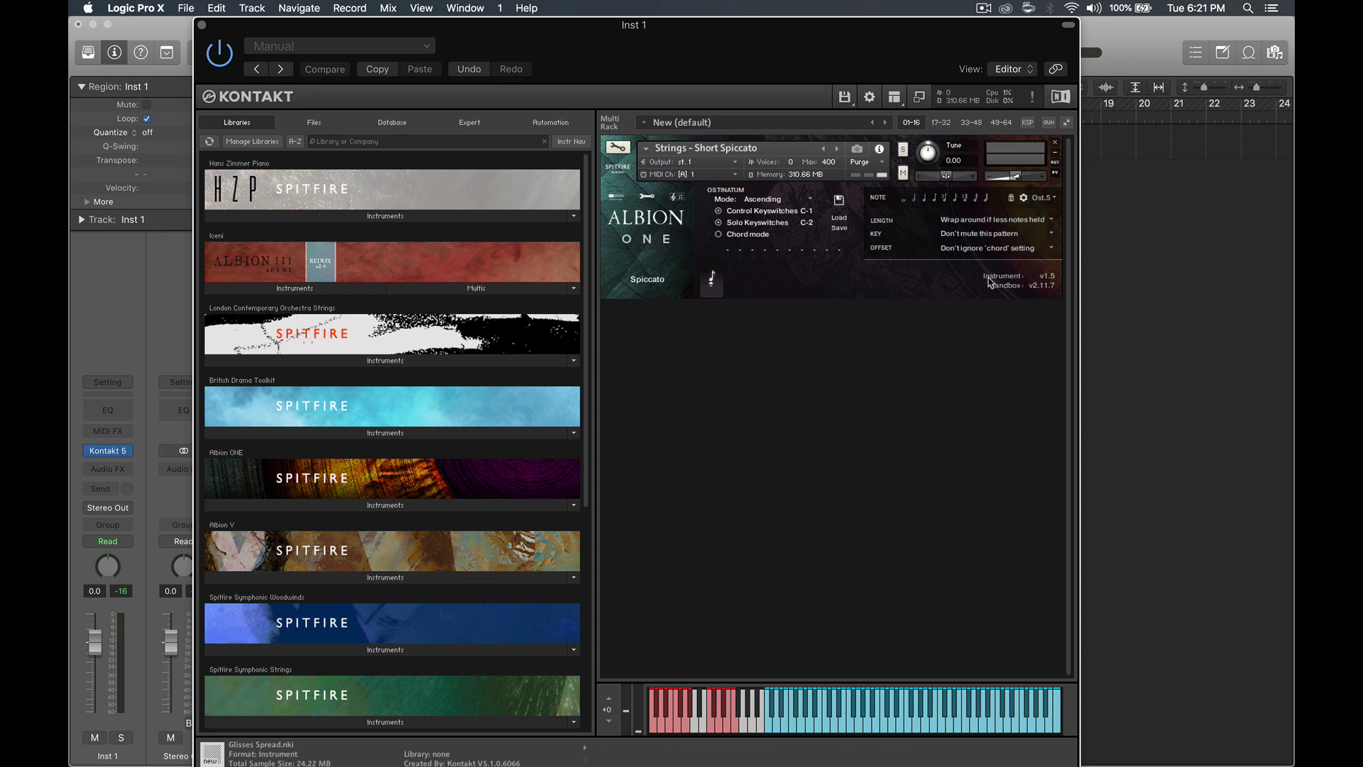
click(1025, 201)
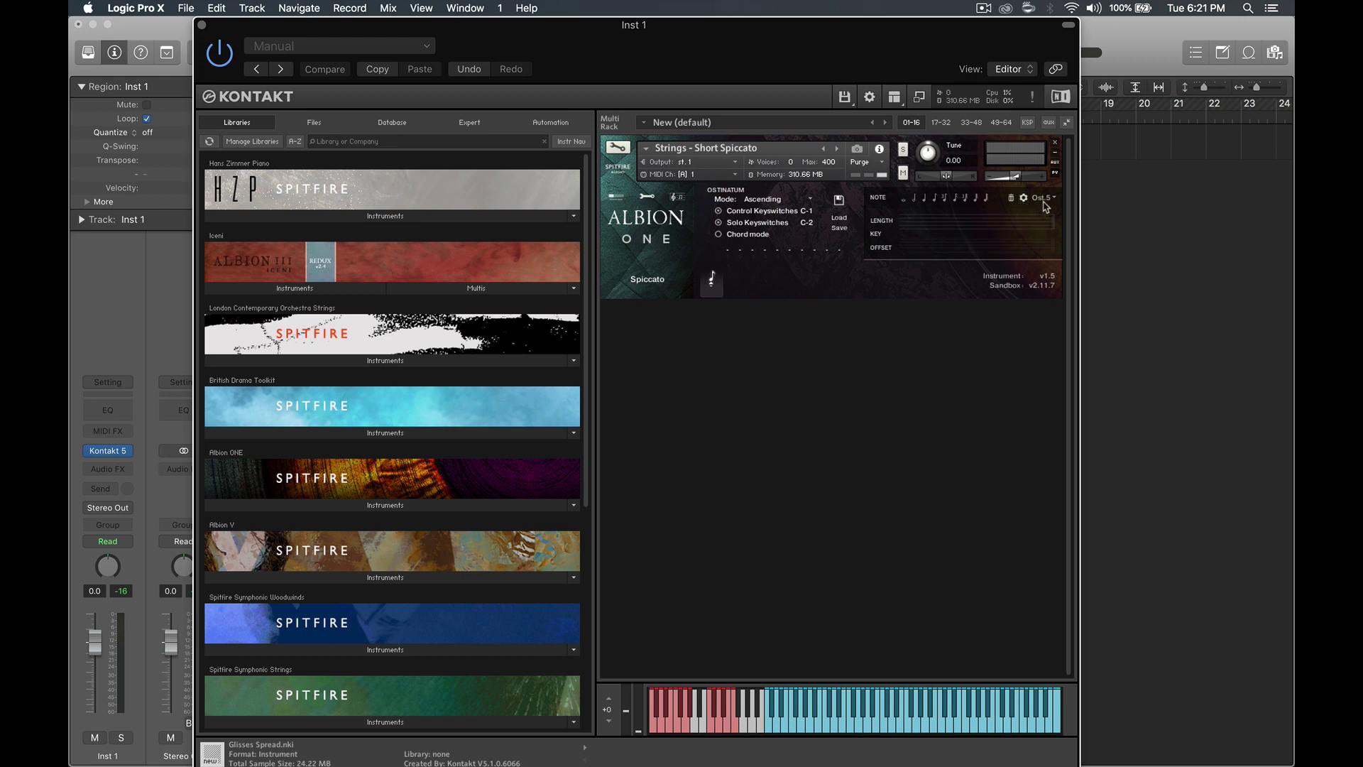
click(1043, 198)
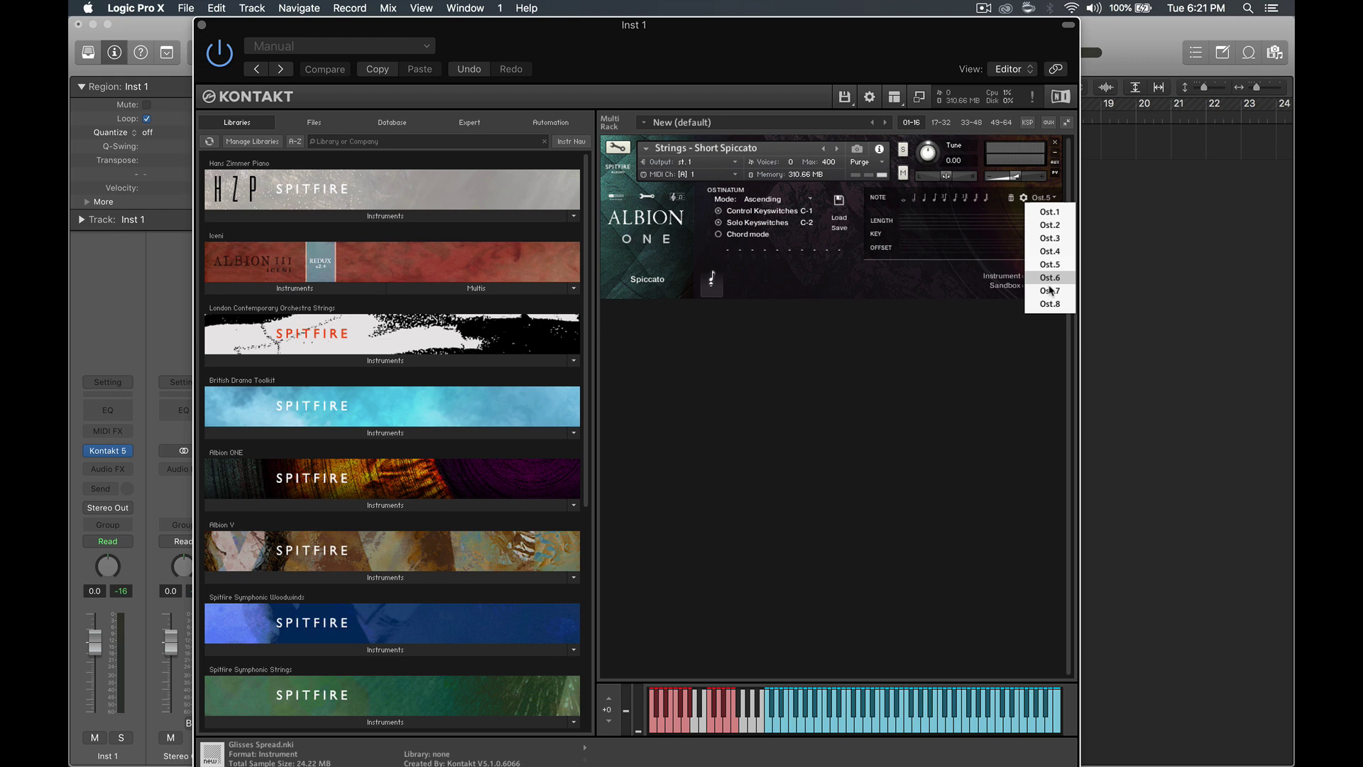
click(1060, 213)
click(1041, 198)
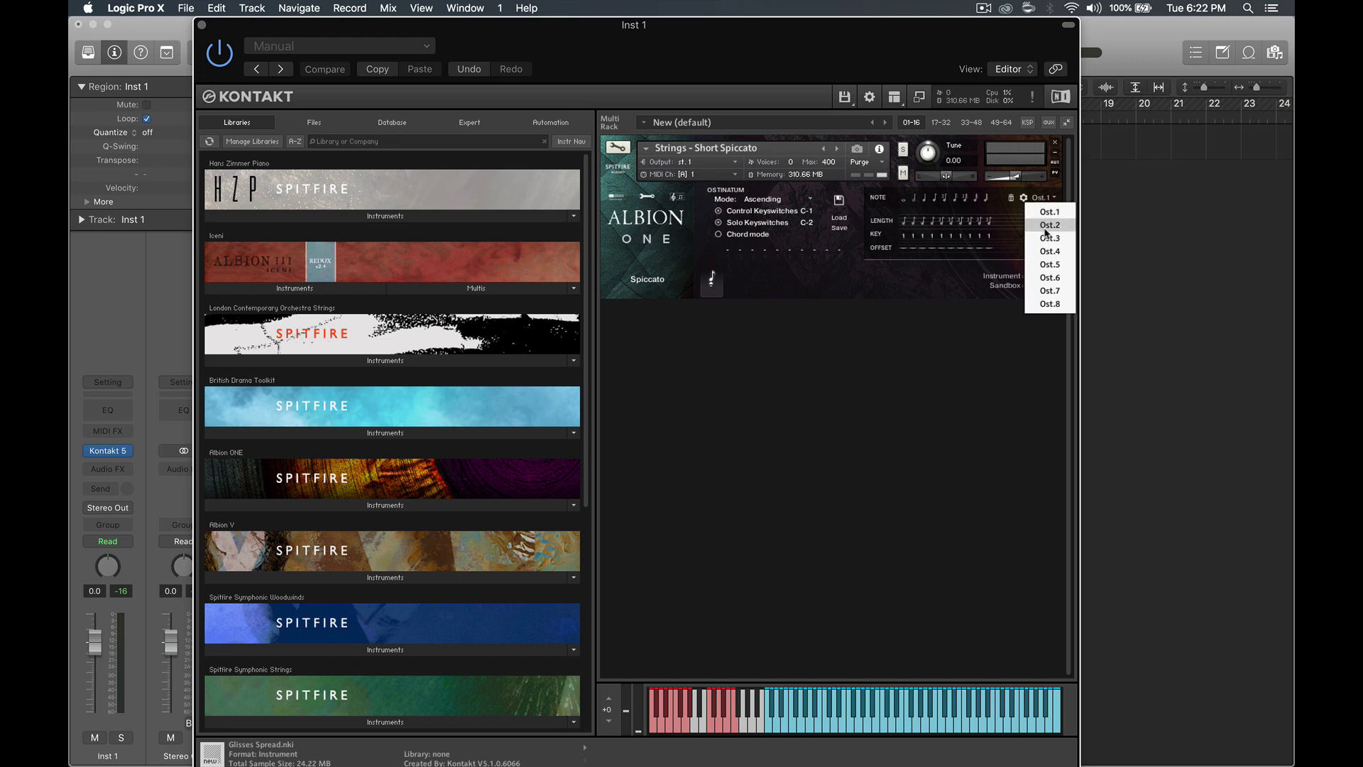
click(1046, 225)
click(1042, 198)
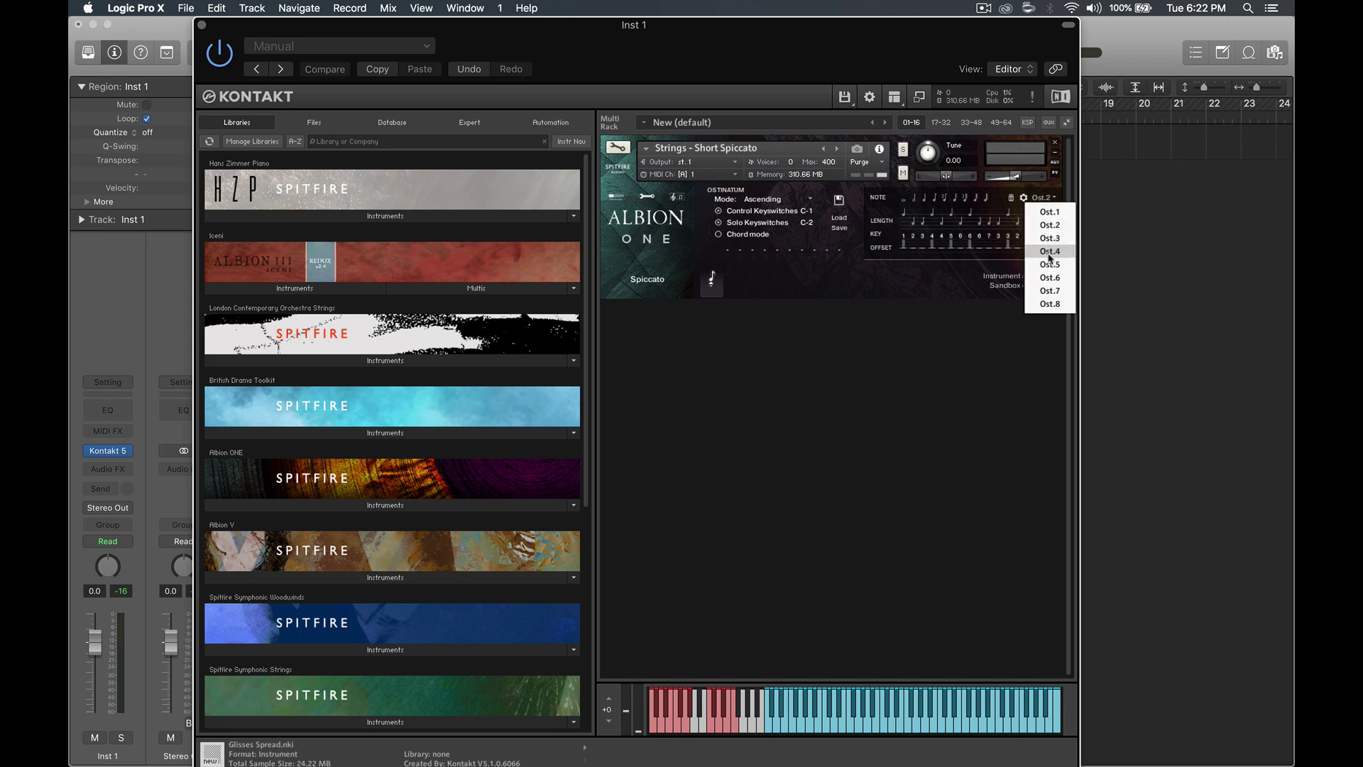
click(1050, 238)
click(1042, 198)
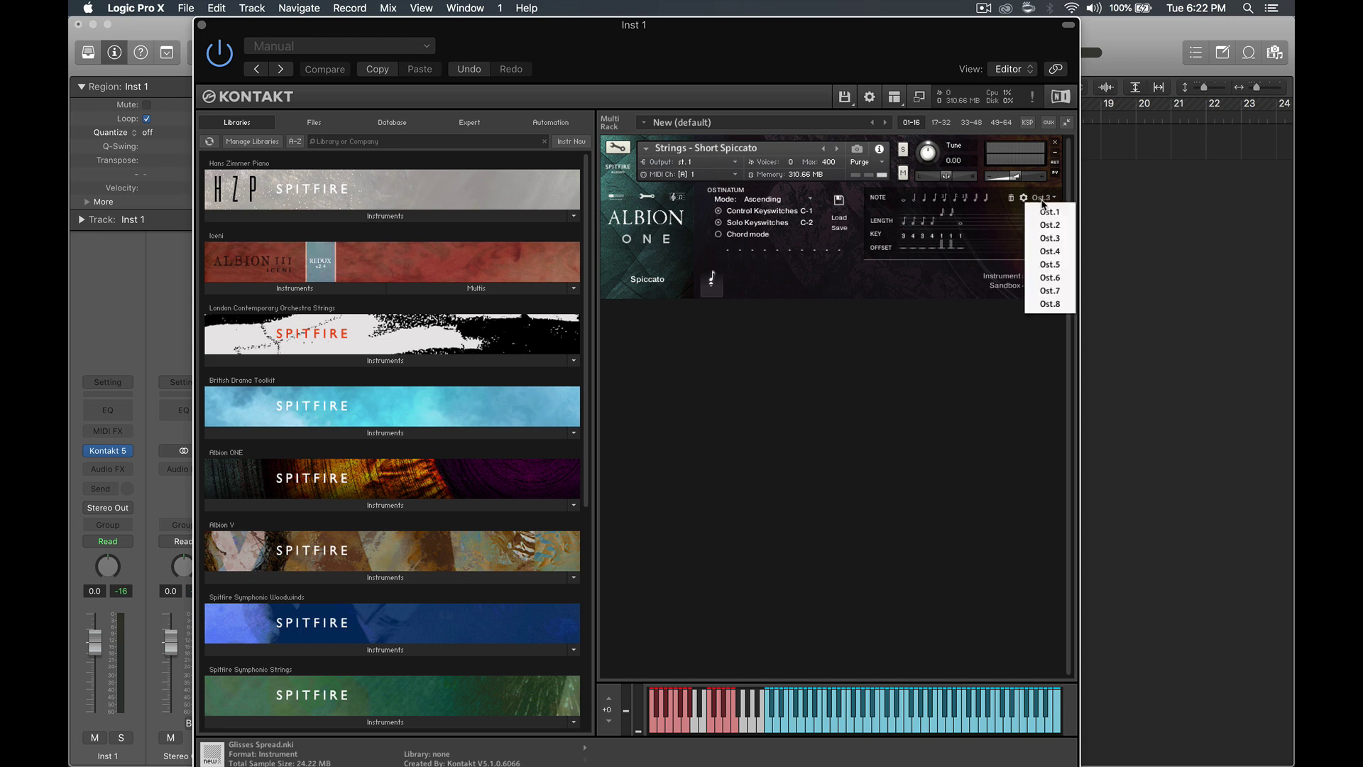
click(1046, 254)
click(1042, 198)
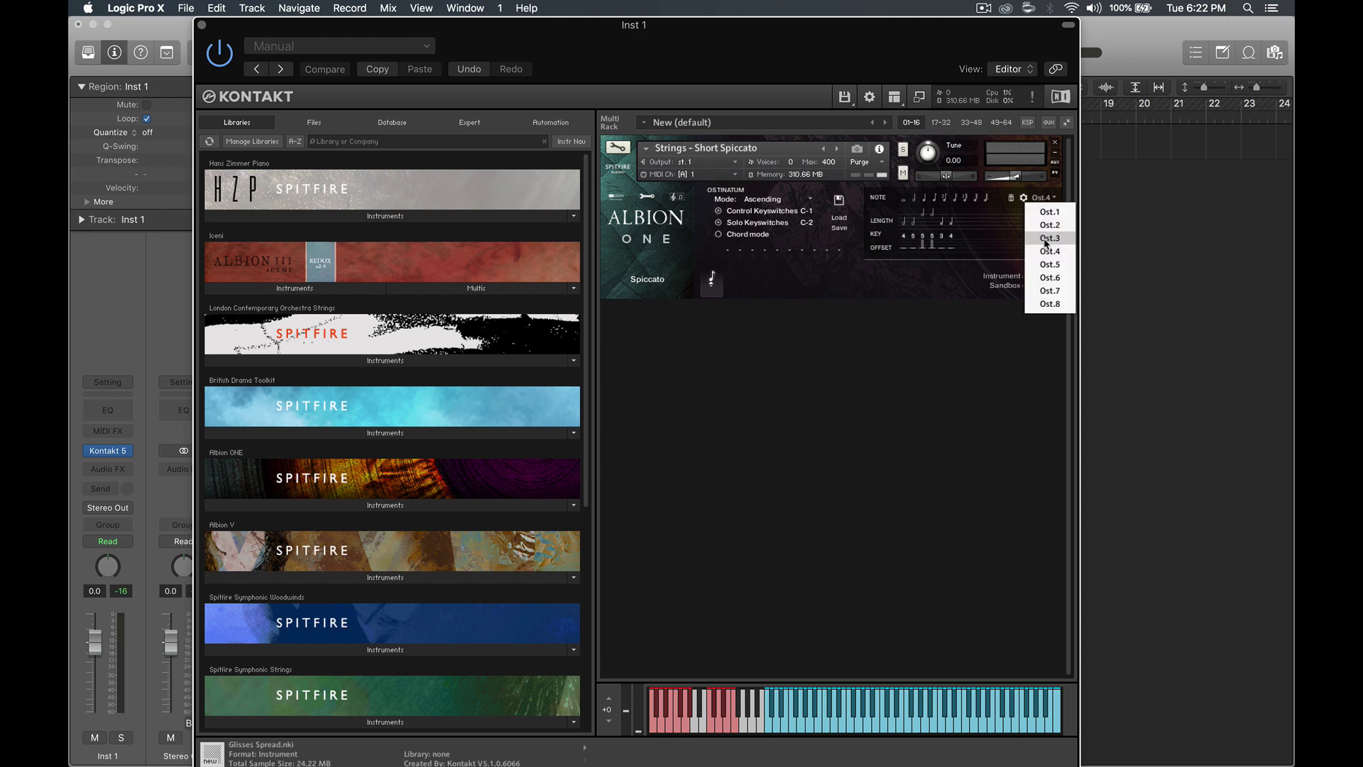
click(1047, 264)
click(1042, 198)
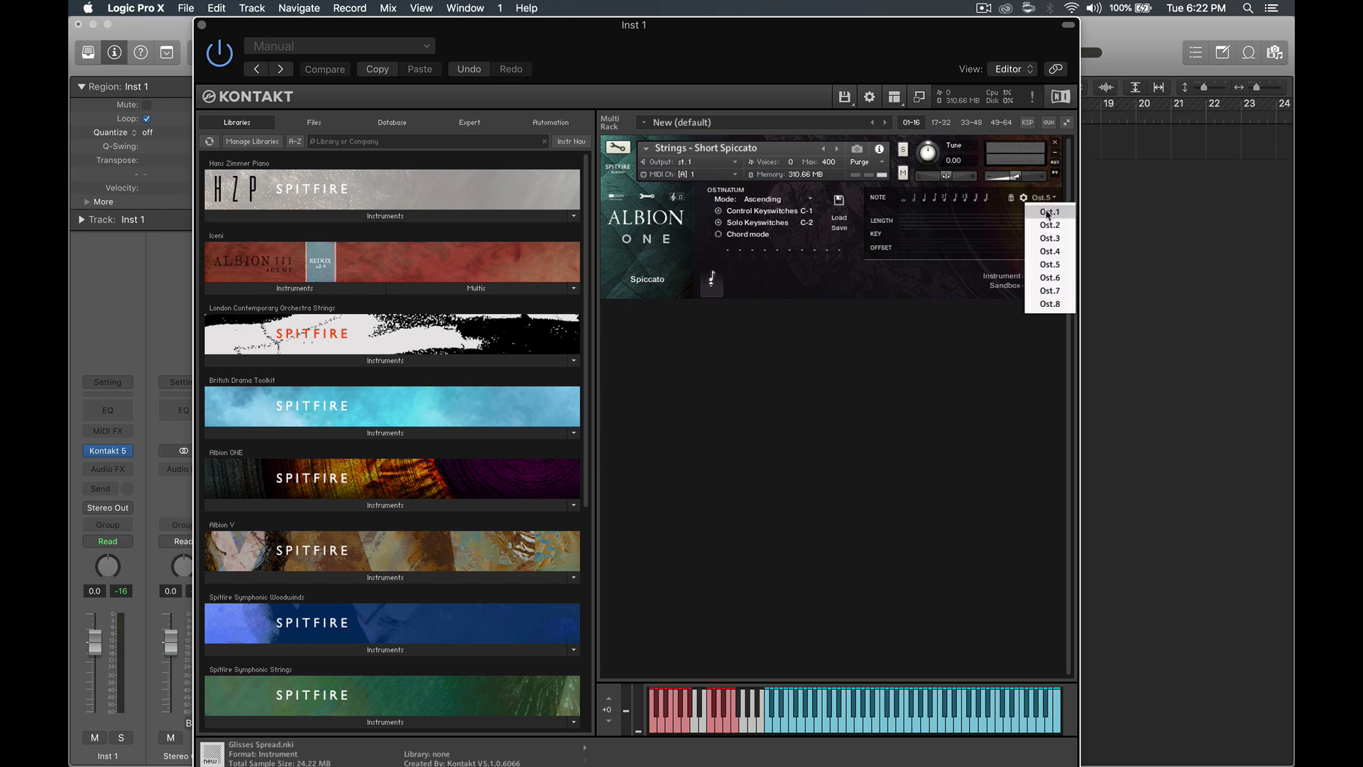
Switch the Ostinatum pattern from Ost.5 to Ost.1.
click(1049, 213)
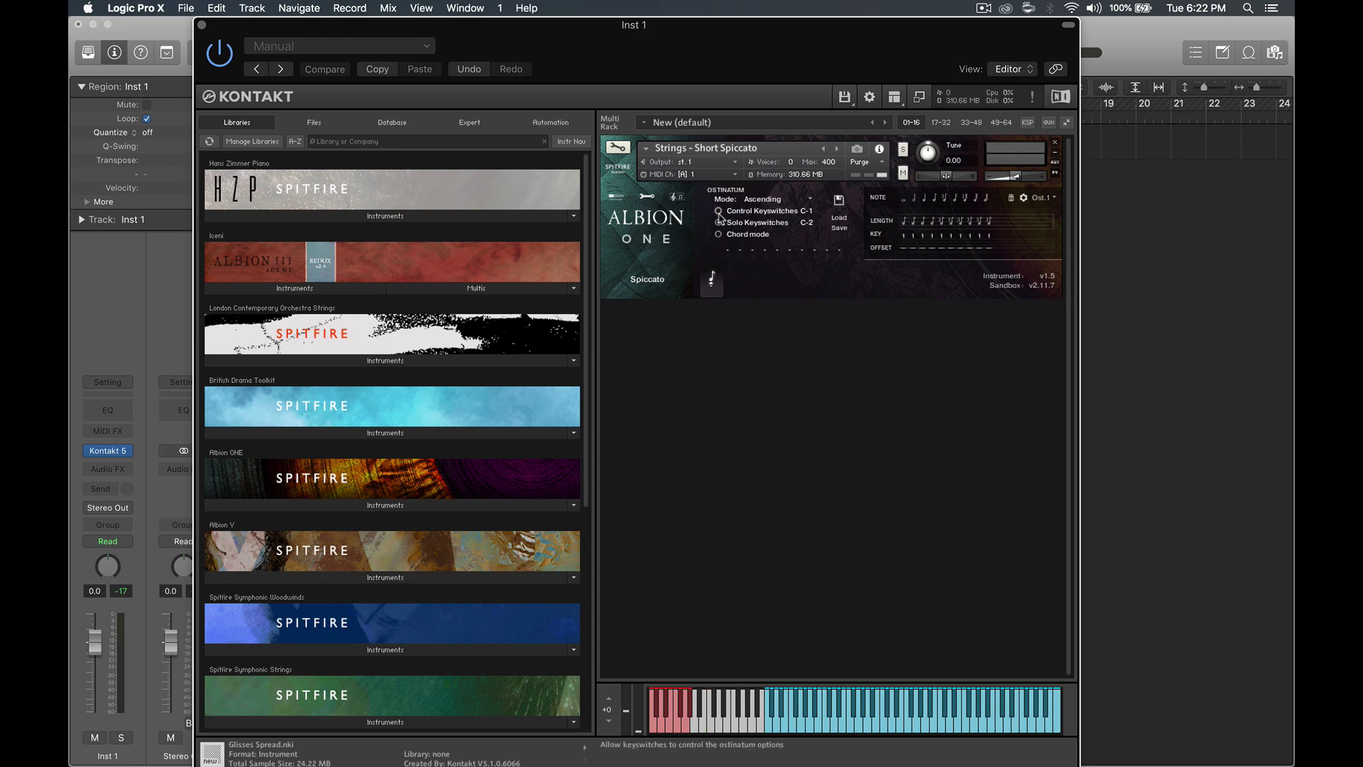
Enable Control Keyswitches and adjust their start note to C-1.
click(718, 211)
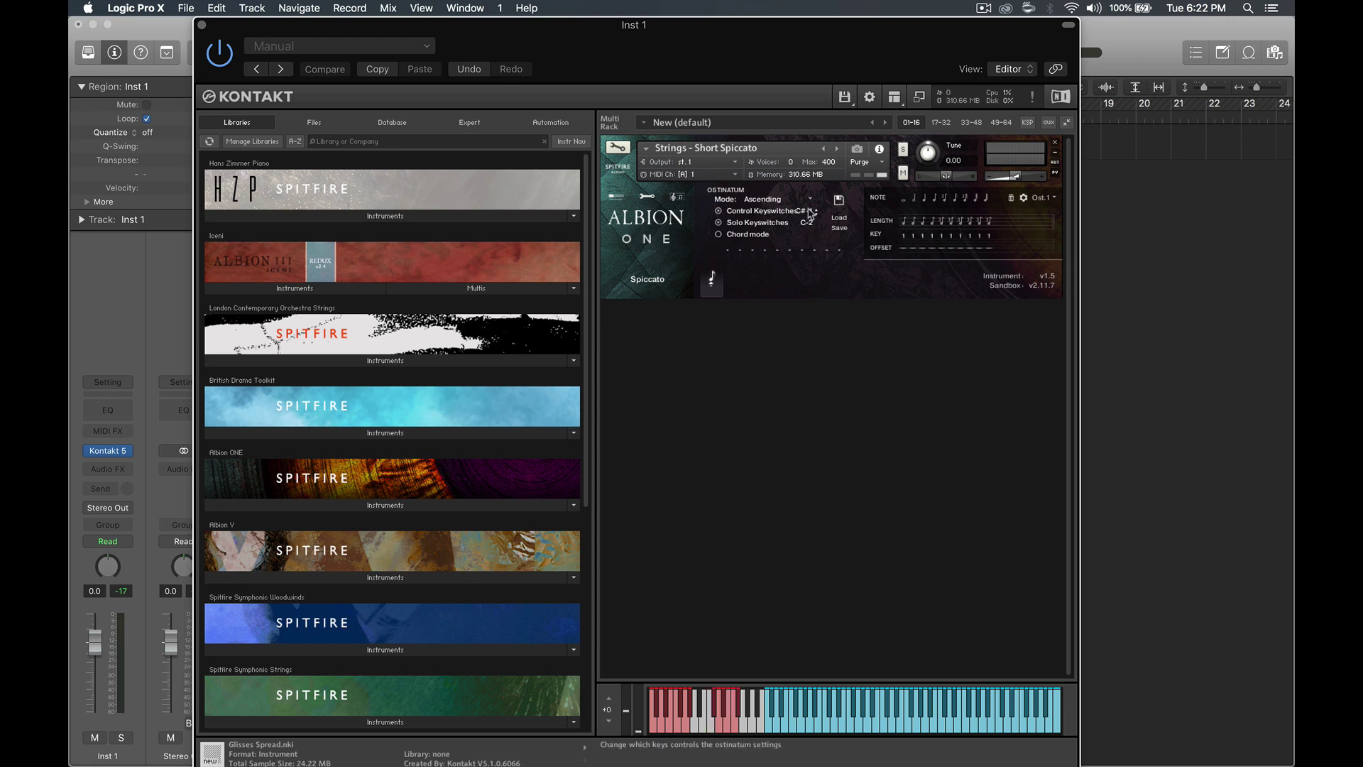
mouse_move(809, 216)
mouse_down()
mouse_move(806, 229)
mouse_move(808, 217)
mouse_up()
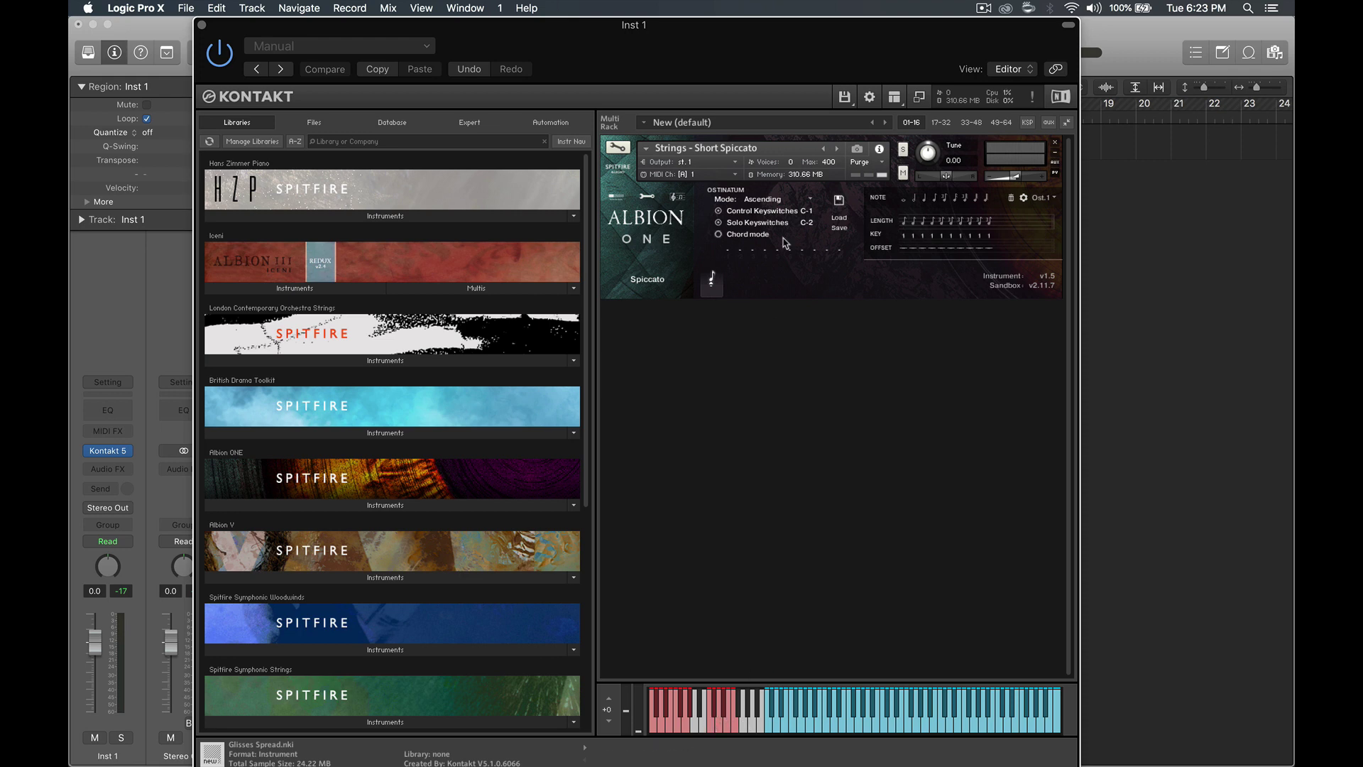
Cycle the mode keyswitches through Off, Order pressed, Ascending, Descending, Chord off, ending on Ascending.
click(710, 725)
click(716, 713)
click(719, 726)
click(725, 714)
click(728, 731)
click(727, 730)
Play a chord and switch between solo ostinatum patterns 1, 2, 3 and 4.
click(654, 729)
click(658, 712)
click(651, 723)
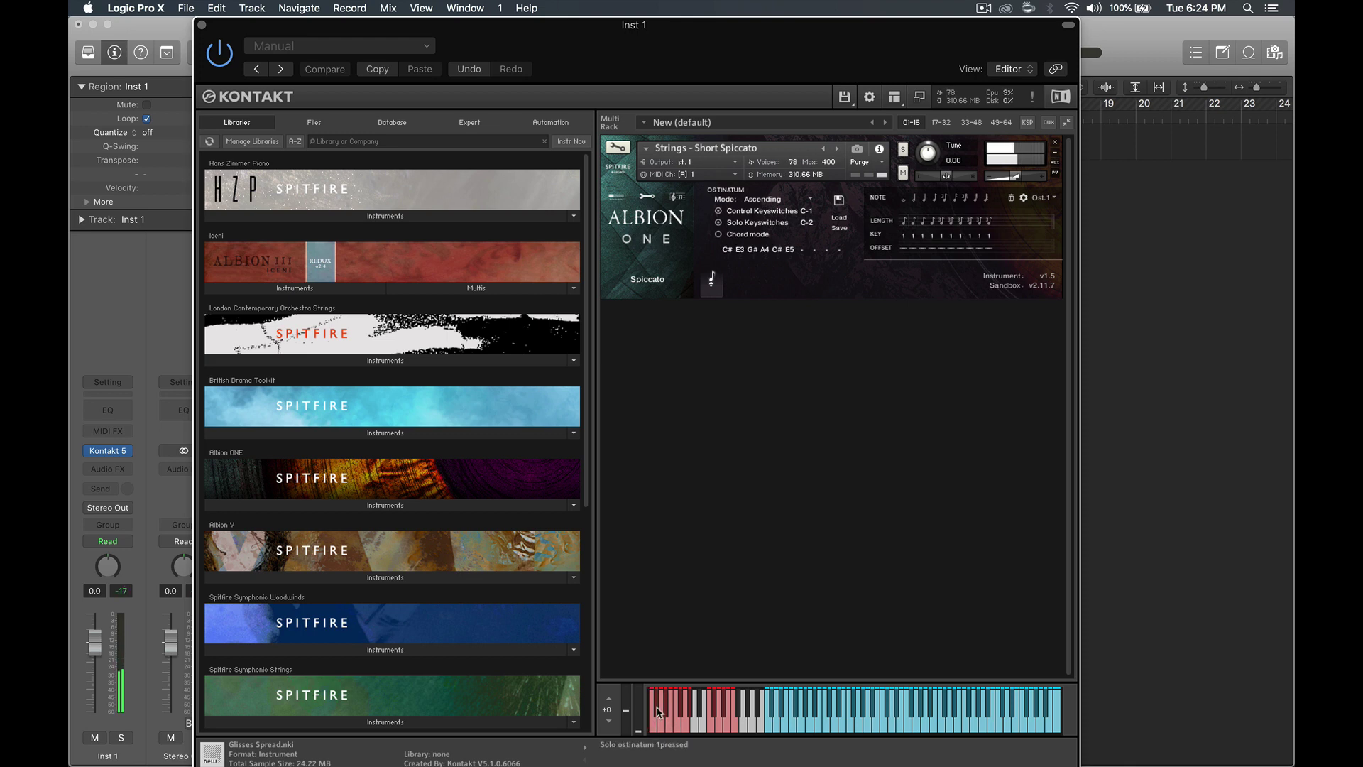
click(660, 725)
click(666, 713)
click(666, 714)
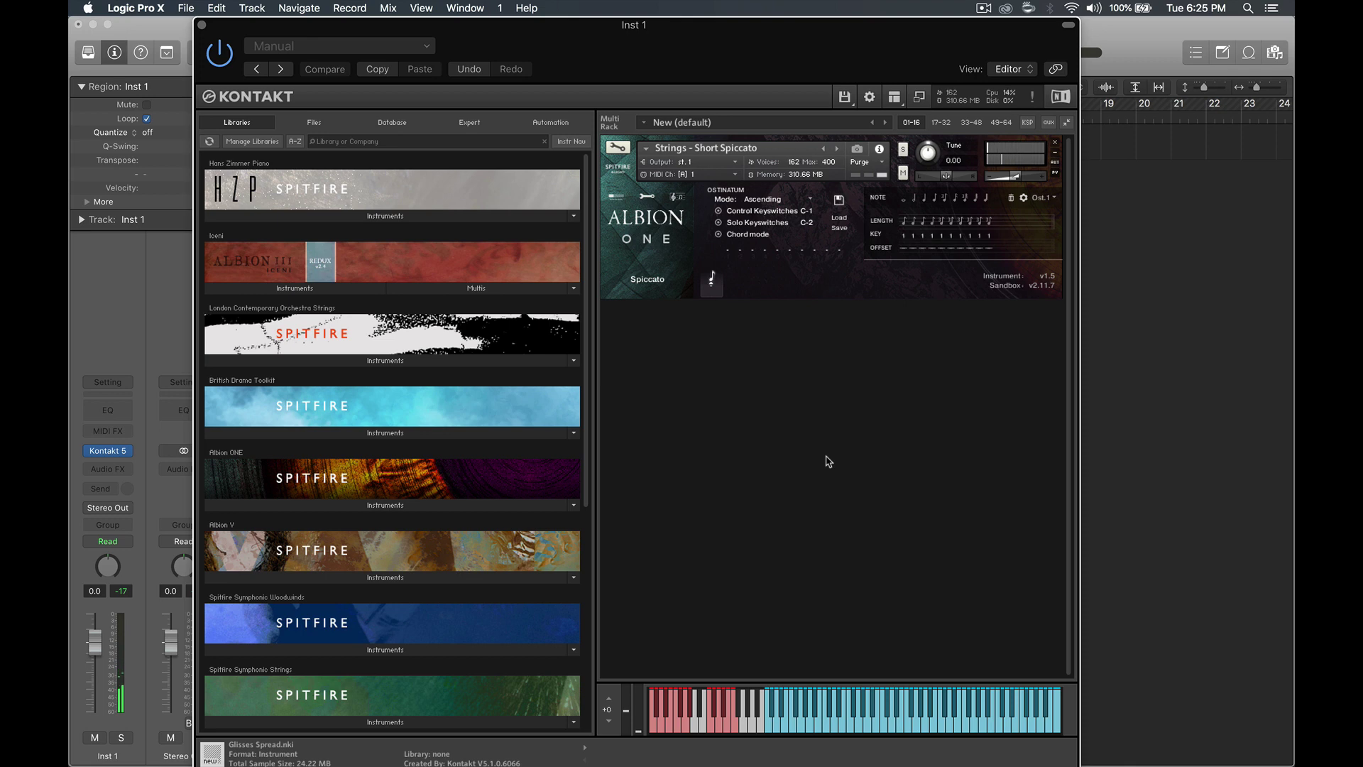
click(730, 236)
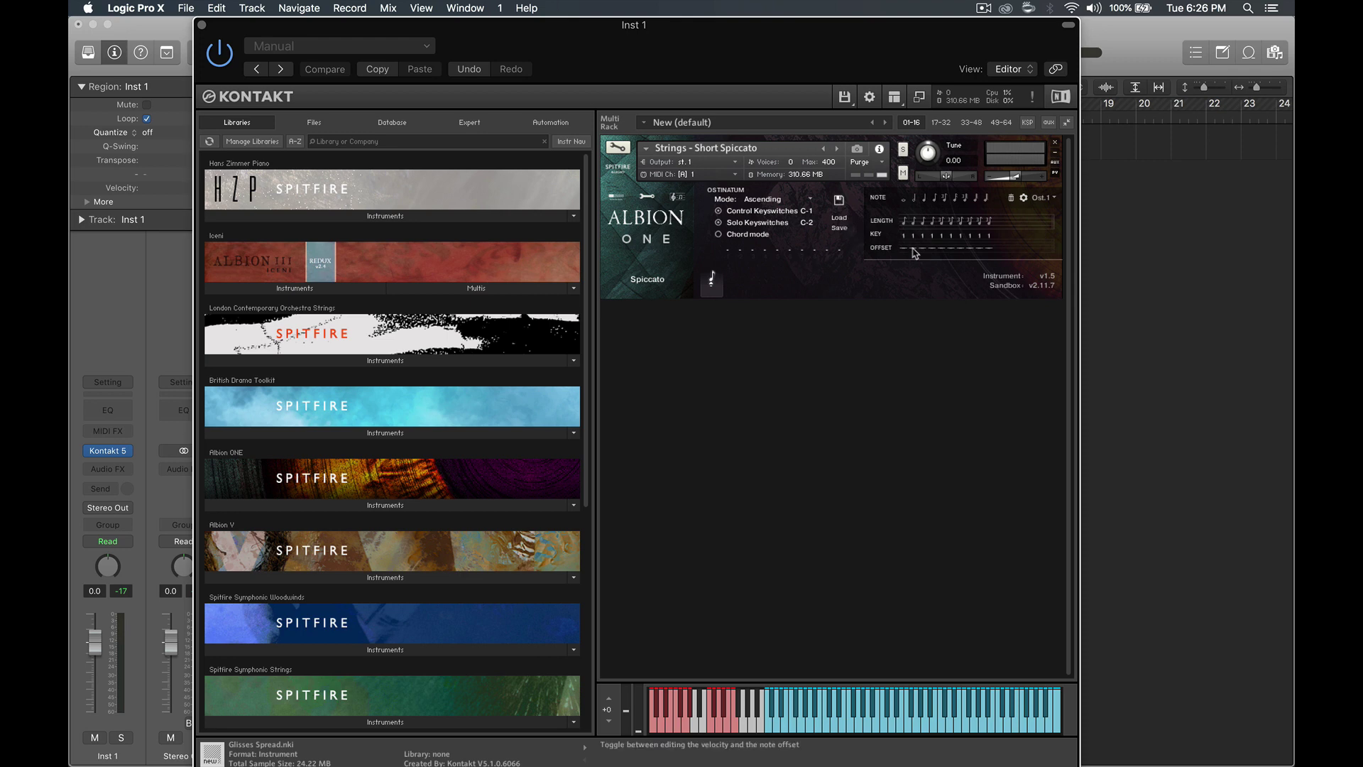
click(1043, 198)
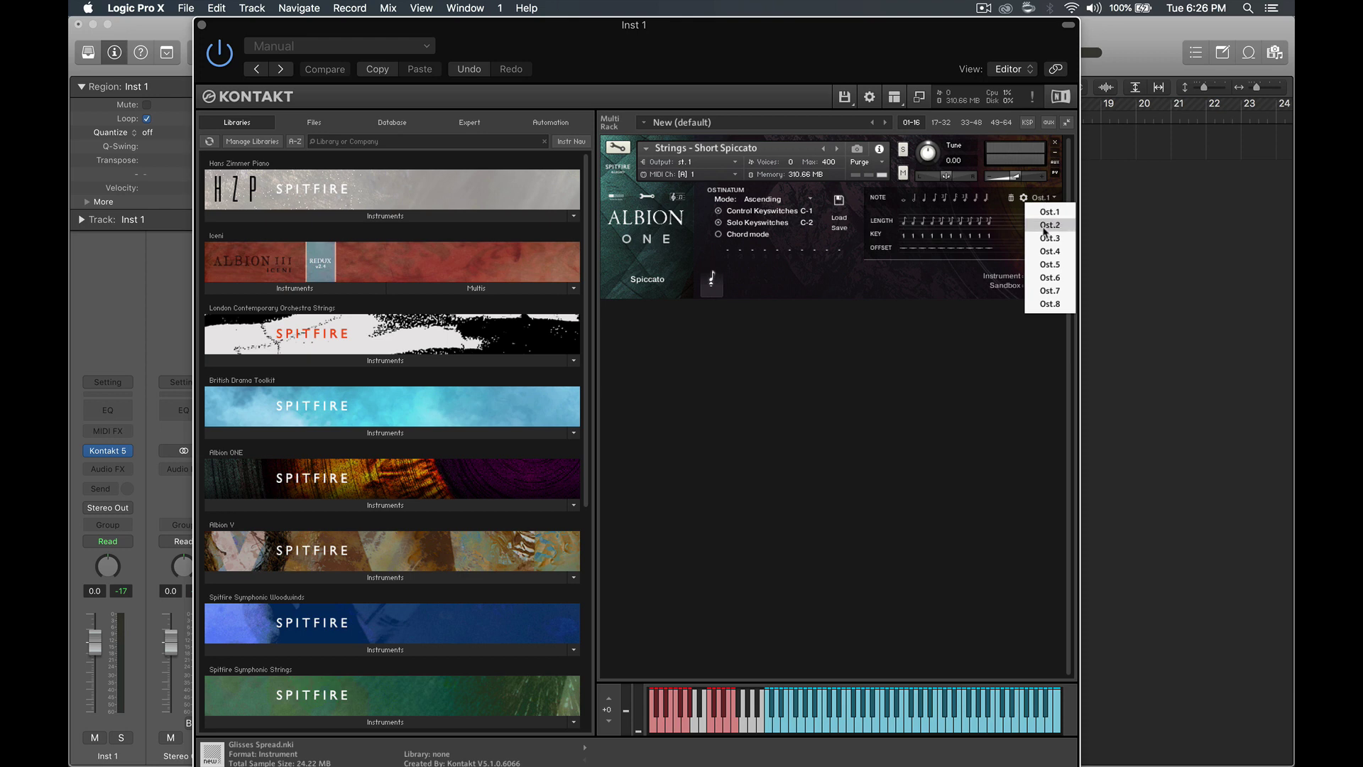
click(1048, 226)
click(1044, 200)
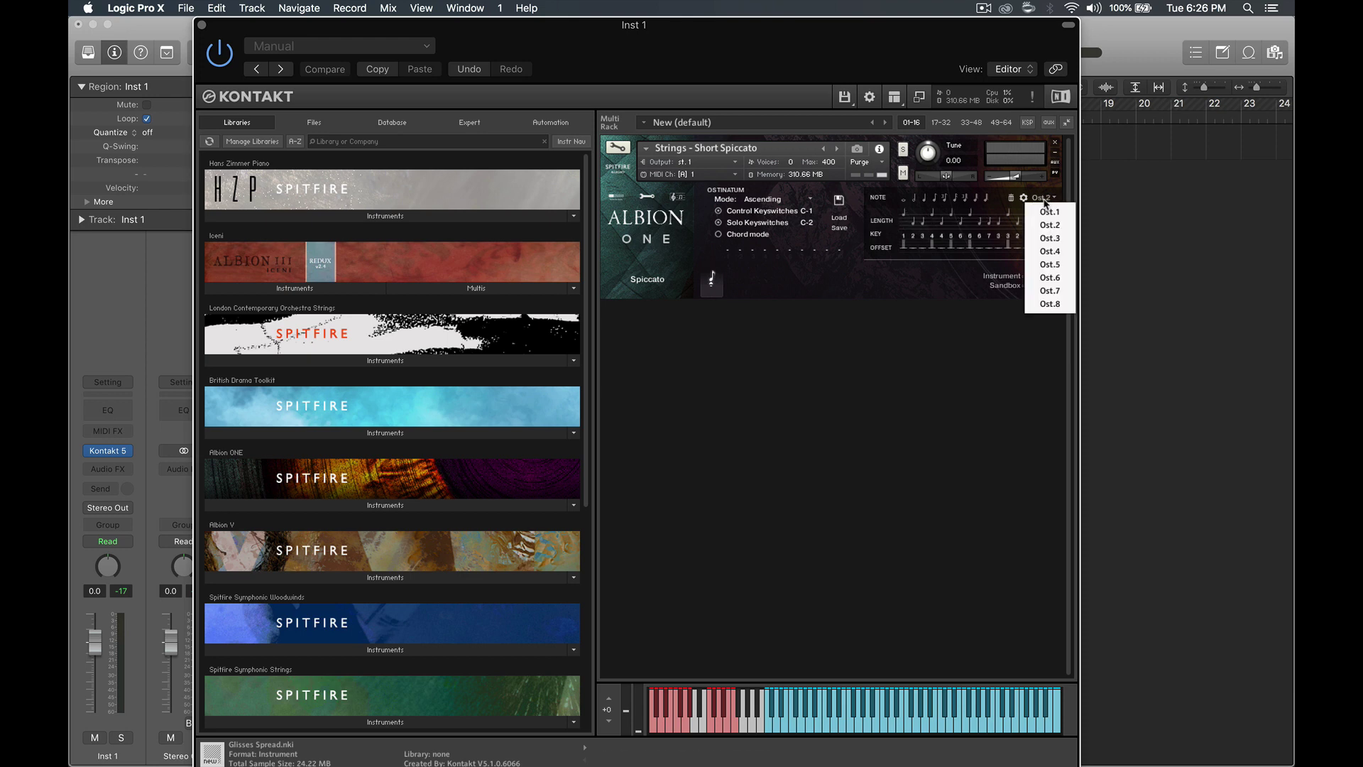
click(1049, 238)
click(1051, 199)
click(1052, 266)
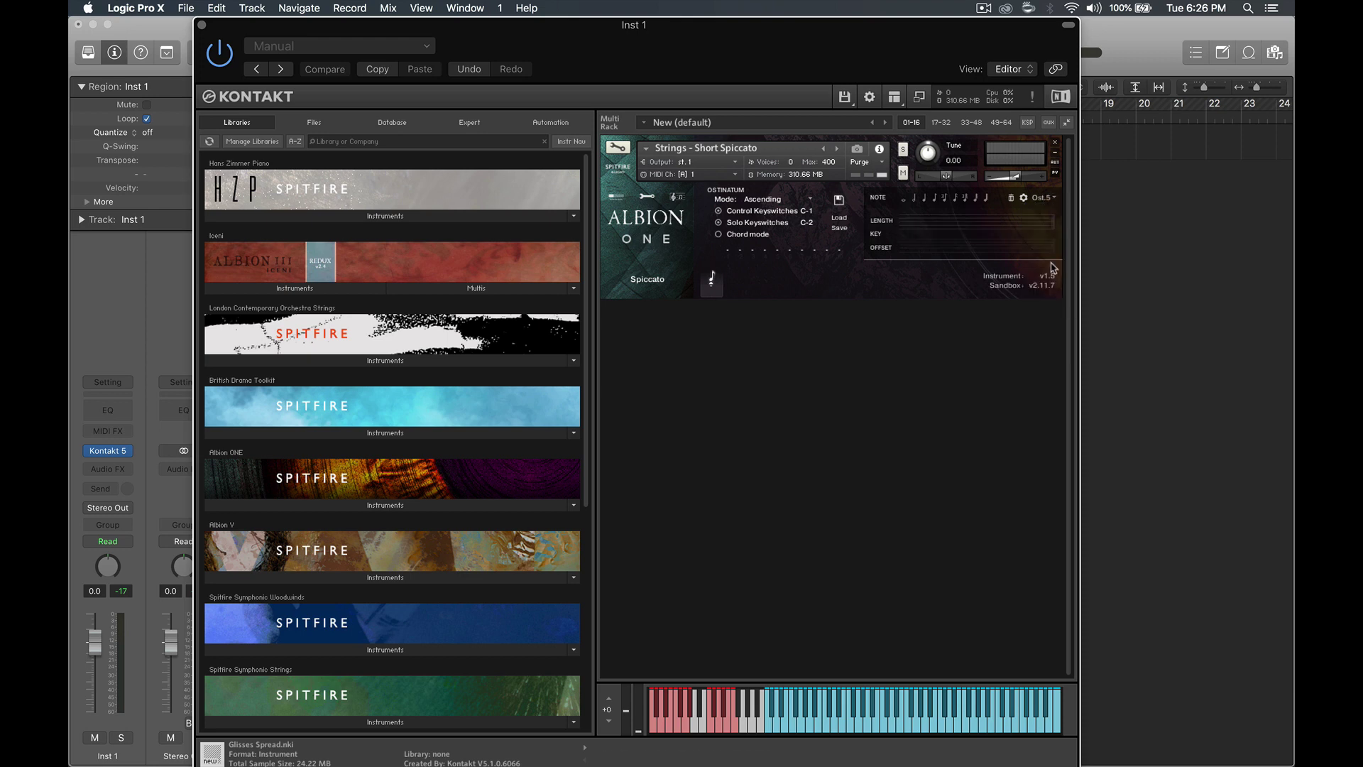
click(1041, 199)
click(1040, 241)
click(1048, 199)
click(1048, 213)
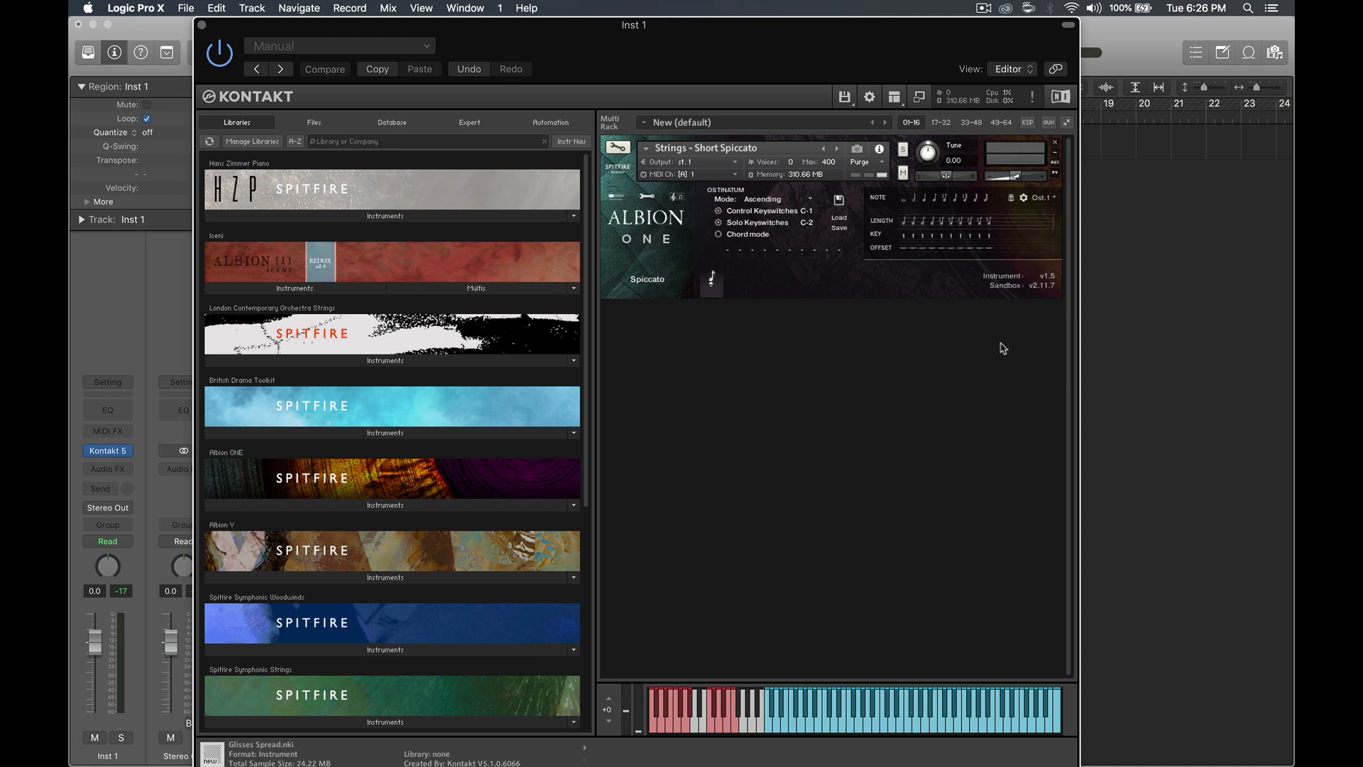